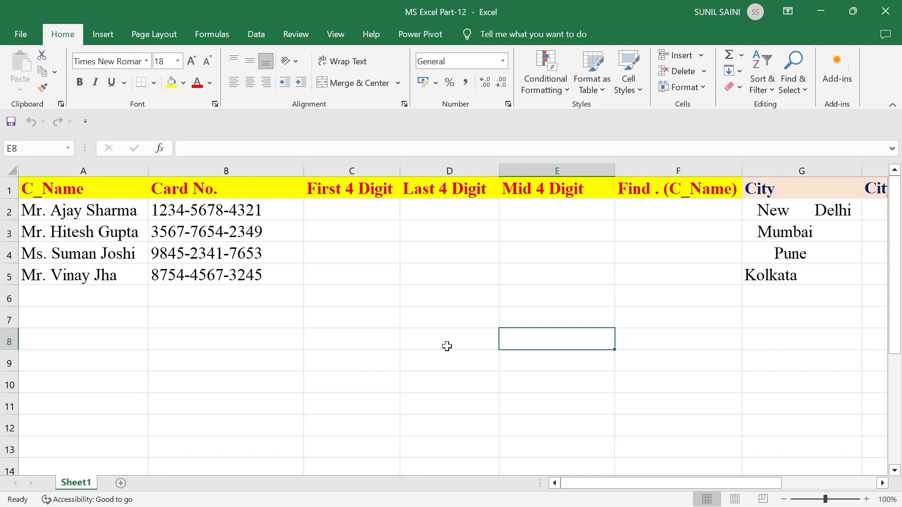
# - Enter the practice formula =LEFT("Sunil",3) in C9, which returns Sun
pyautogui.click(367, 211)
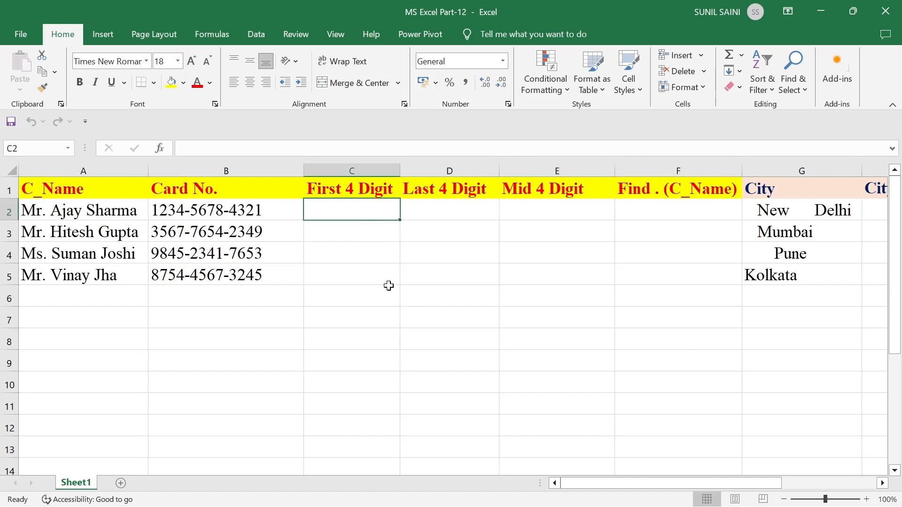
pyautogui.click(345, 361)
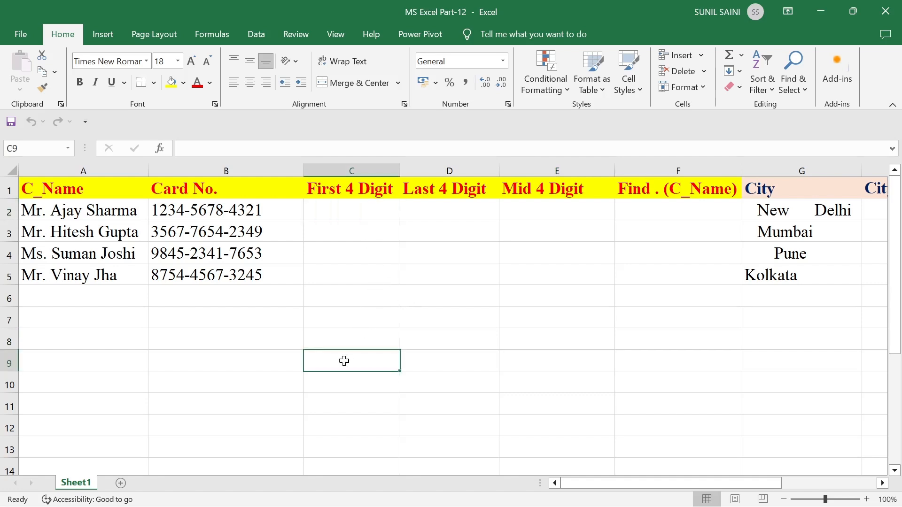
pyautogui.write('=')
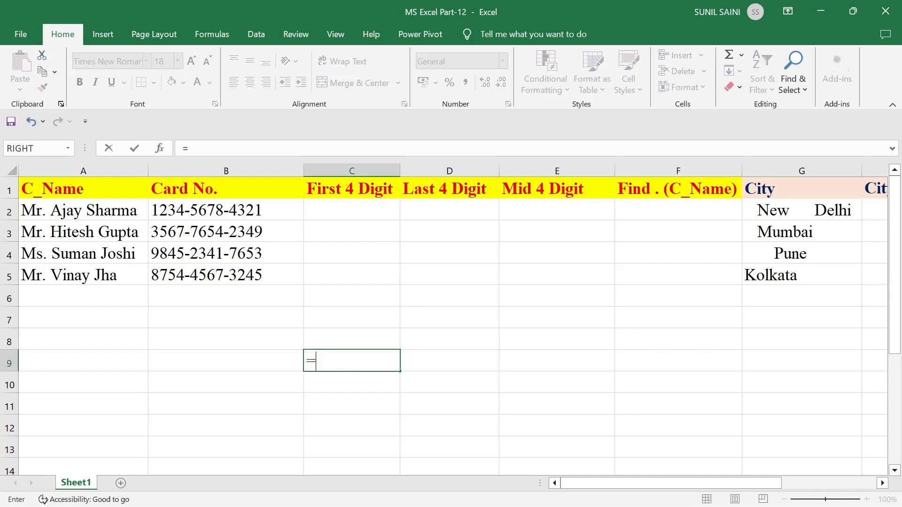
pyautogui.write('left')
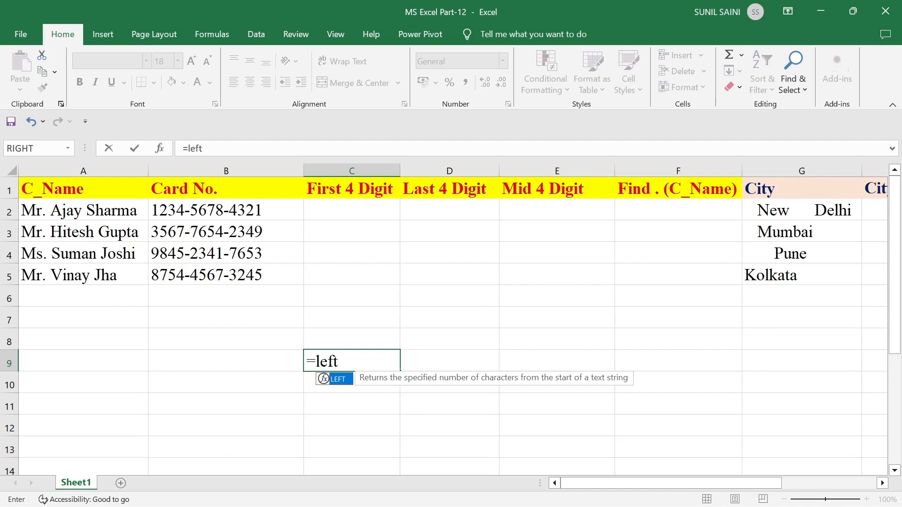
pyautogui.write('(')
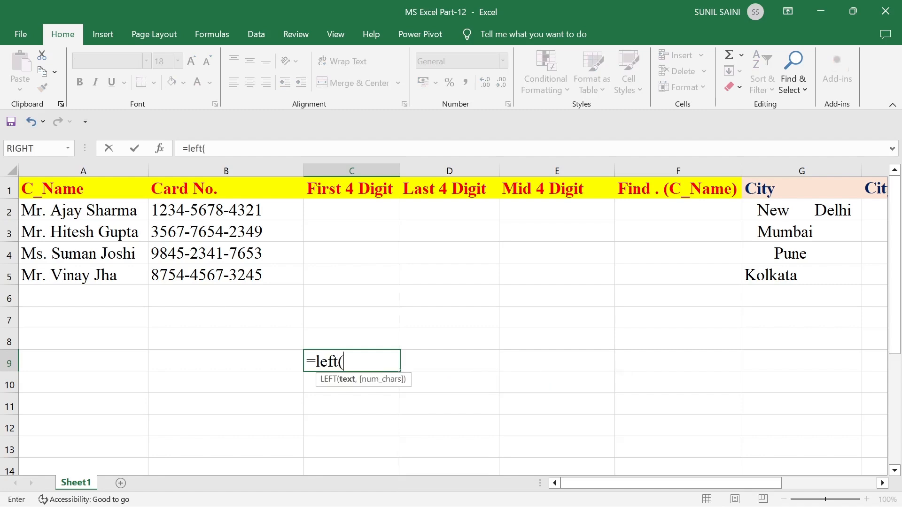
pyautogui.write('Sun')
pyautogui.press('BackSpace')
pyautogui.press('BackSpace')
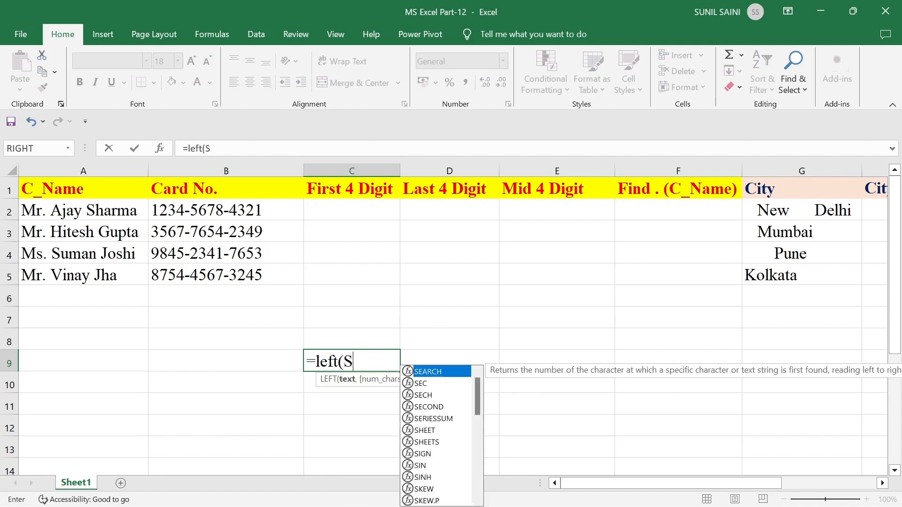
pyautogui.press('BackSpace')
pyautogui.write('"')
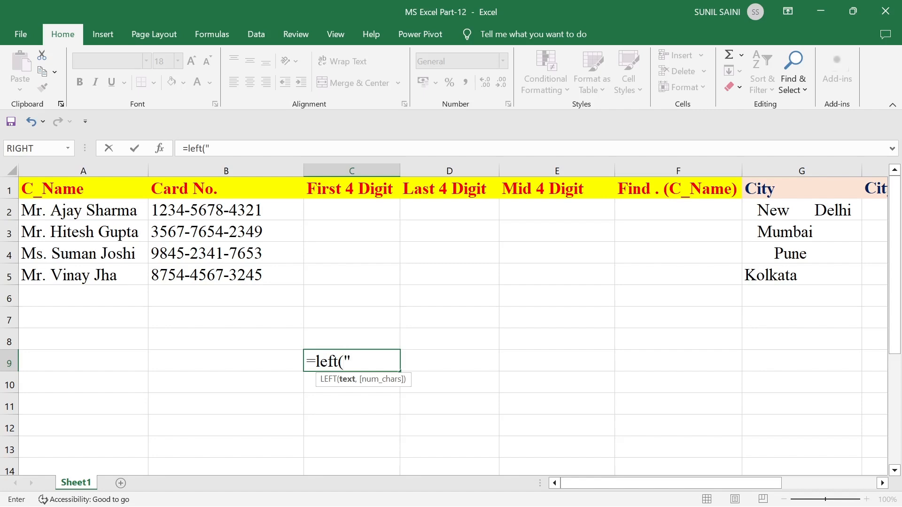
pyautogui.write('Sunil",')
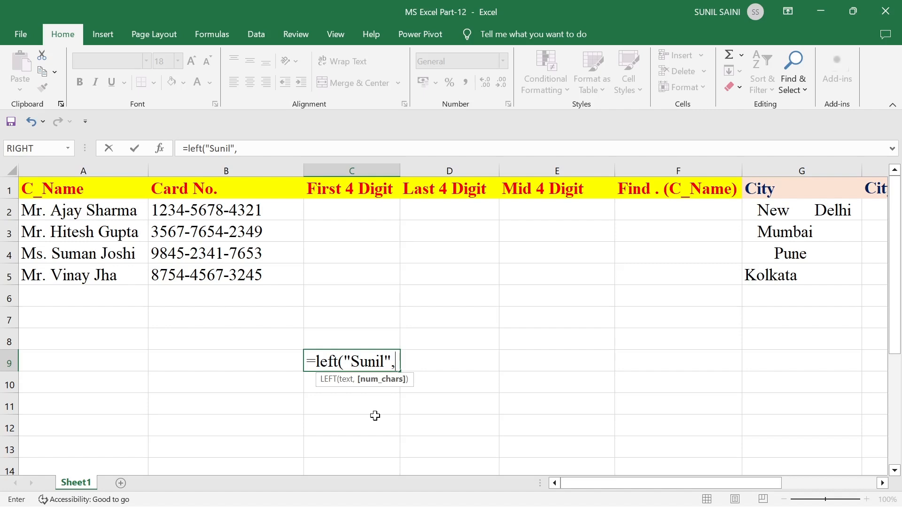
pyautogui.write('3)')
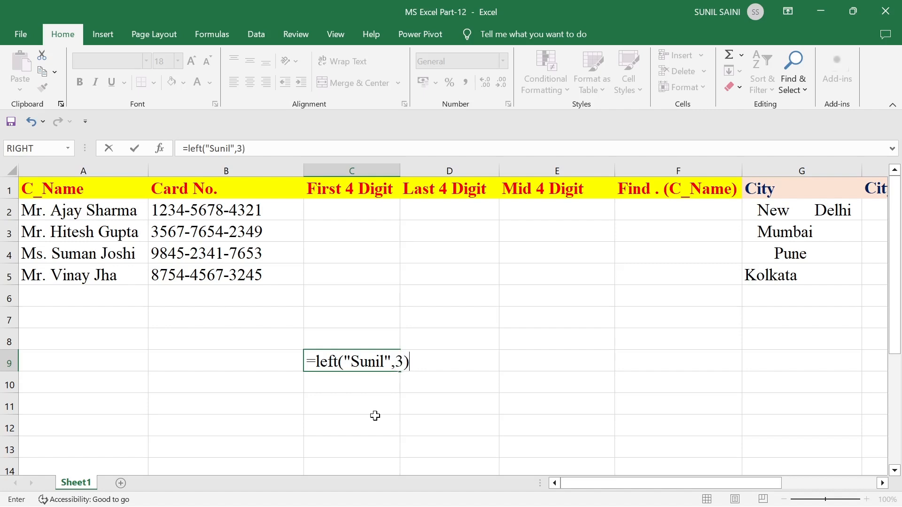
pyautogui.press('Return')
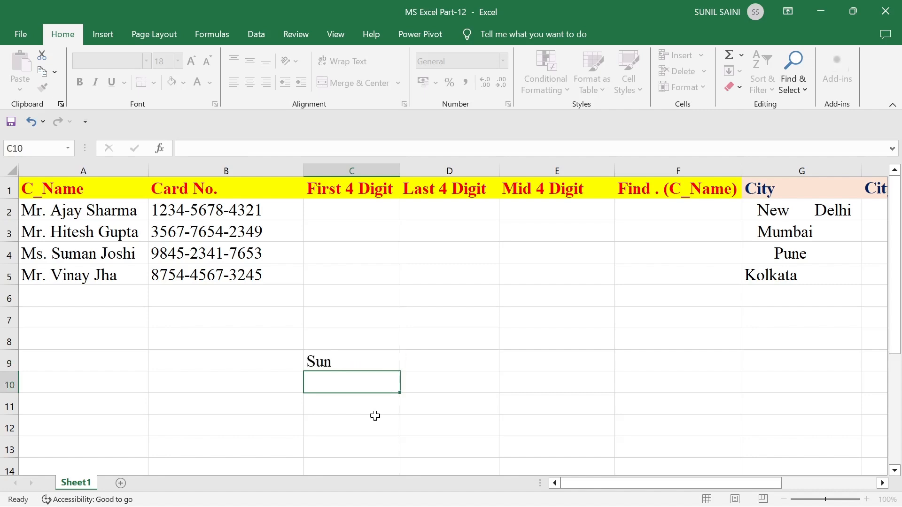
pyautogui.click(352, 360)
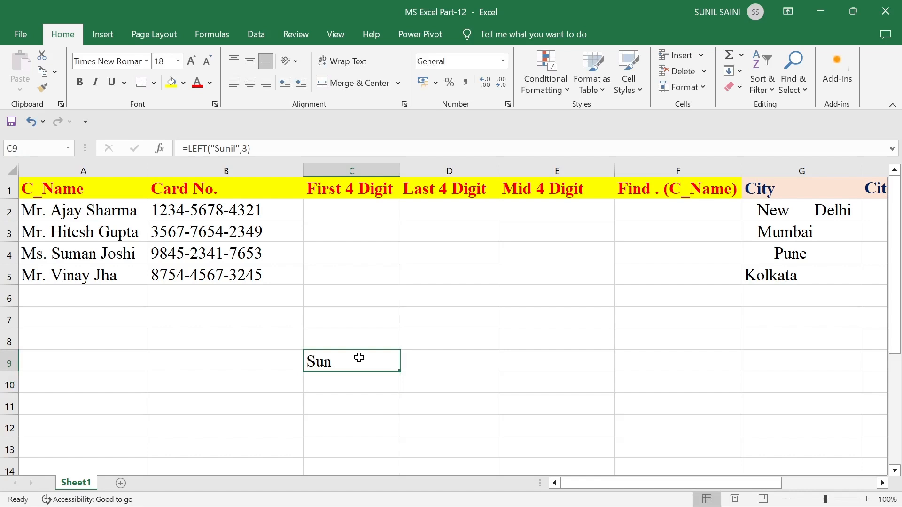
# - Delete the character count 3 from C9's LEFT formula and check the result
pyautogui.doubleClick(355, 364)
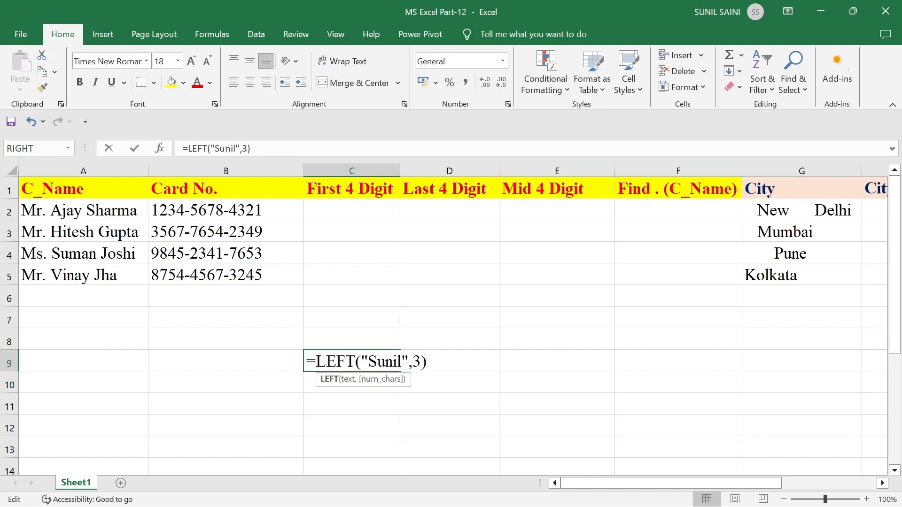
pyautogui.click(421, 362)
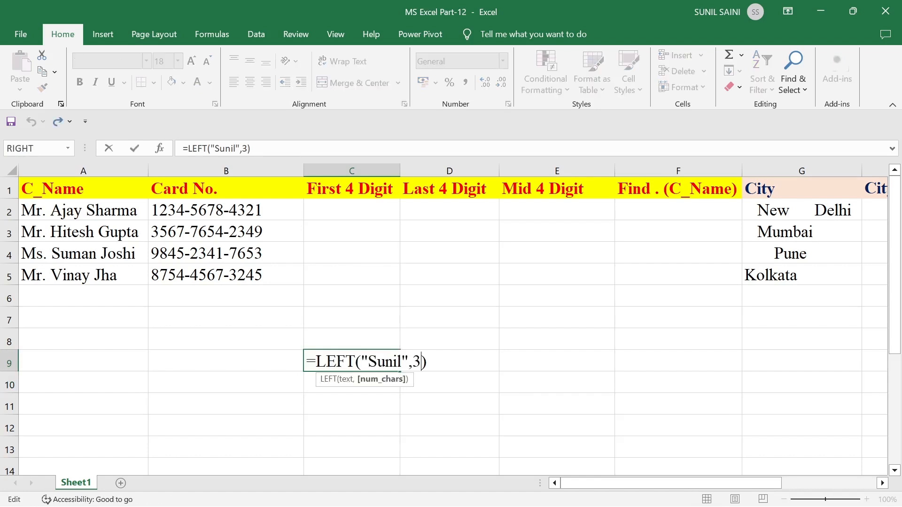
pyautogui.press('BackSpace')
pyautogui.press('BackSpace')
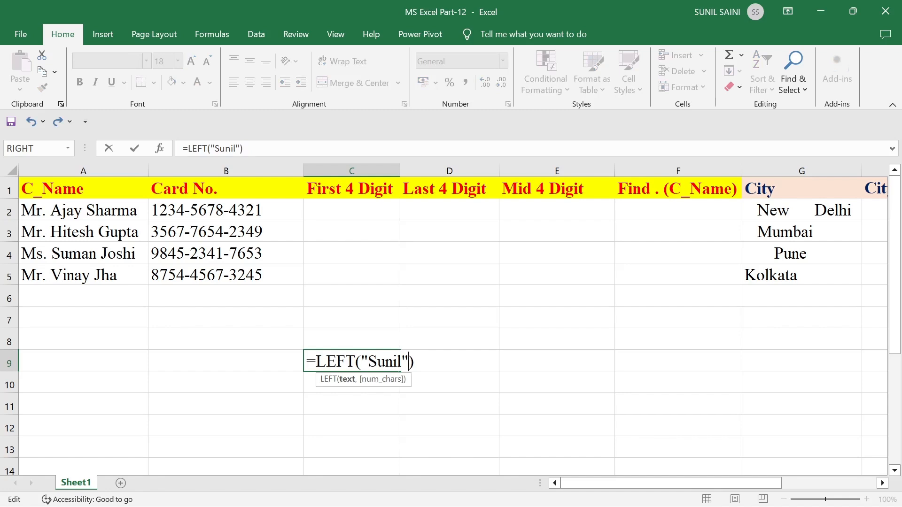
pyautogui.press('Return')
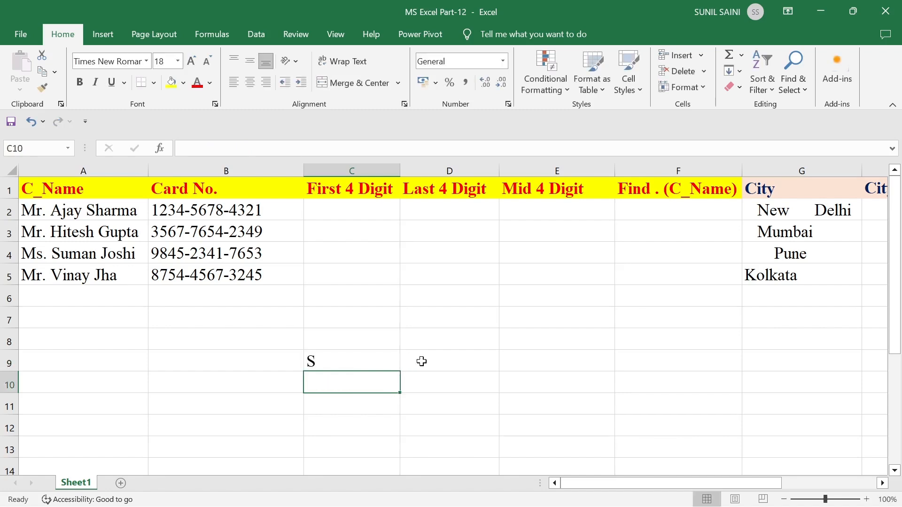
pyautogui.press('Up')
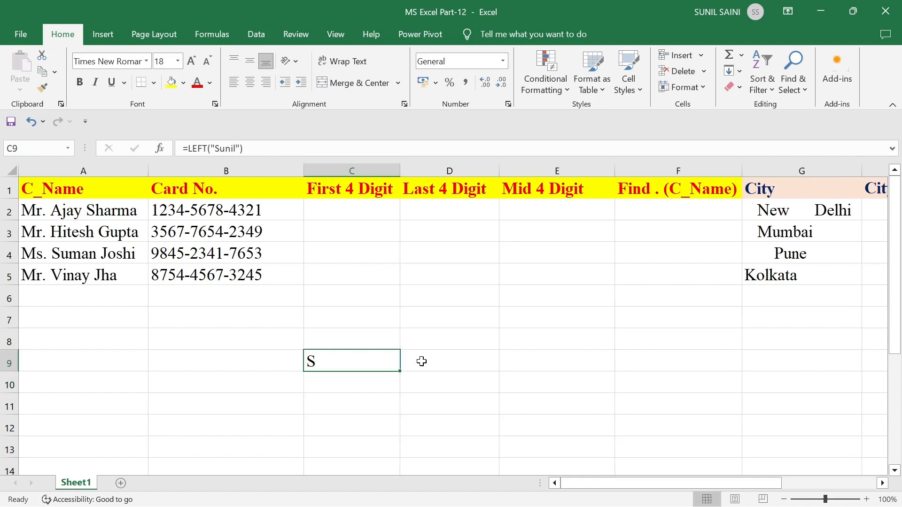
# - Set C9's LEFT formula to return 5 characters
pyautogui.press('F2')
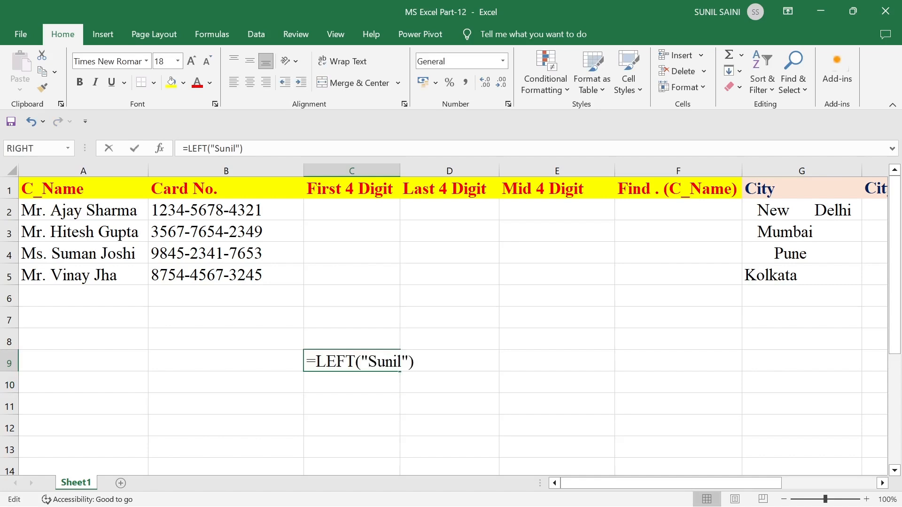
pyautogui.press('Left')
pyautogui.write(',')
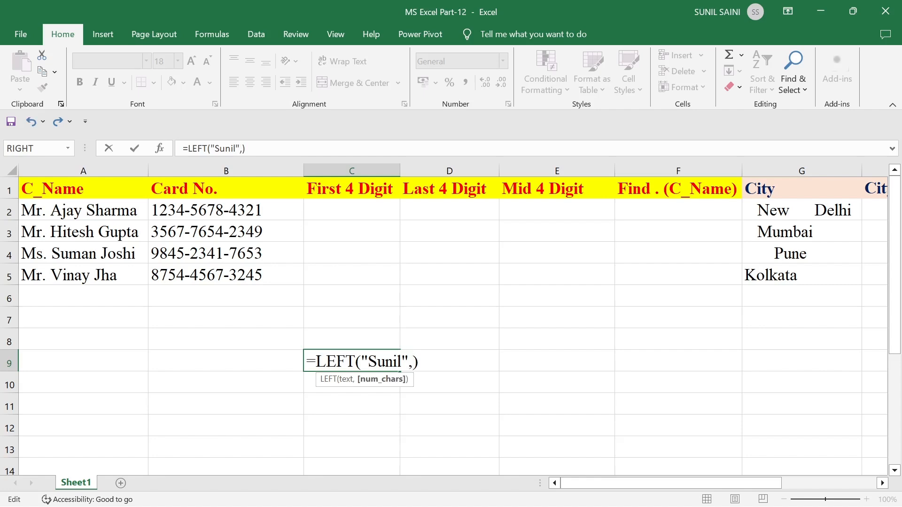
pyautogui.write('5')
pyautogui.hotkey('ctrl', 'Return')
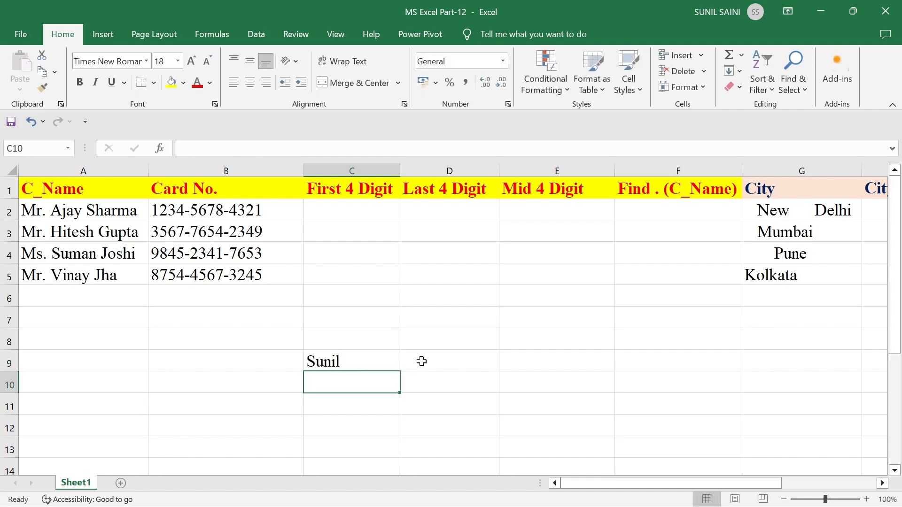
pyautogui.press('Up')
# - Change the character count in C9's LEFT formula to 8, returning the whole name
pyautogui.press('F2')
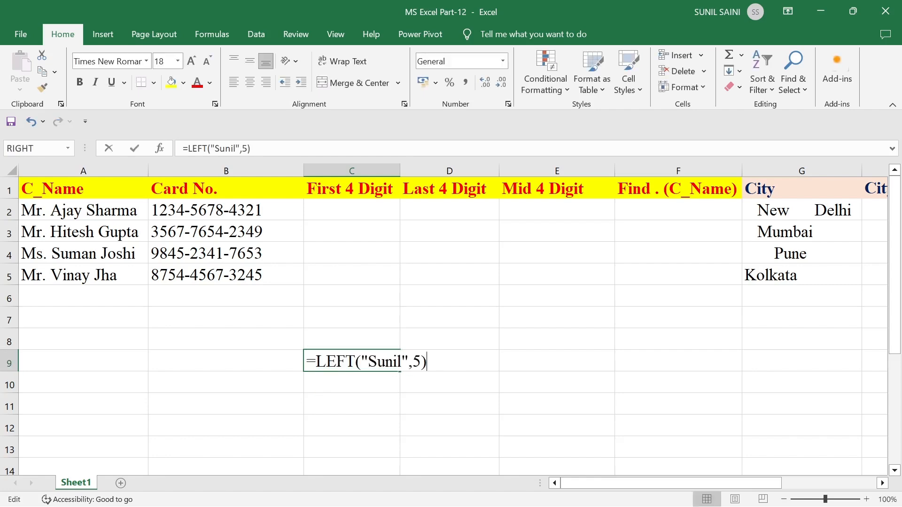
pyautogui.press('Left')
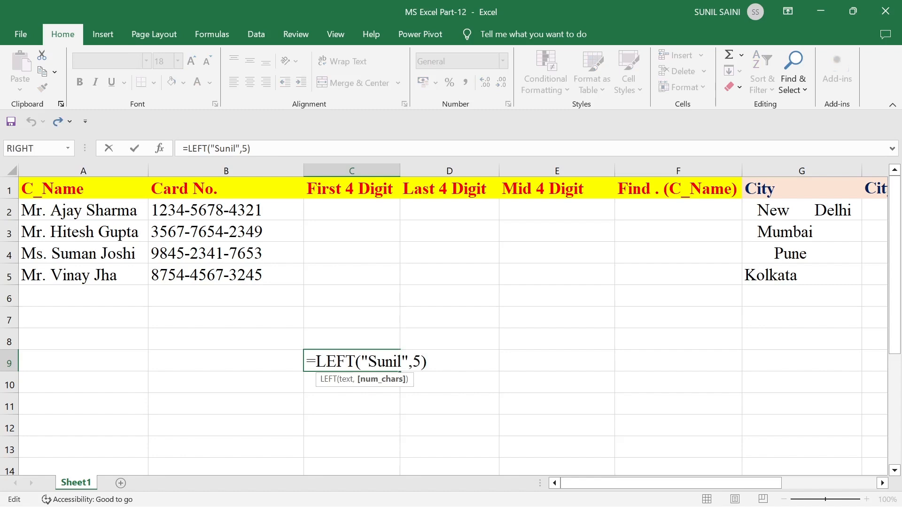
pyautogui.press('BackSpace')
pyautogui.write('8')
pyautogui.press('Return')
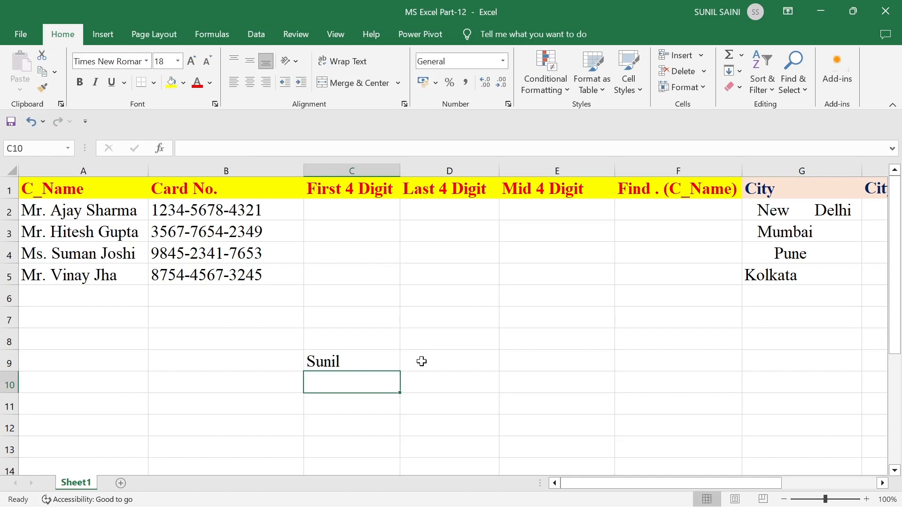
pyautogui.press('Up')
# - Clear the practice formula from C9 and begin a LEFT formula in C2
pyautogui.press('Delete')
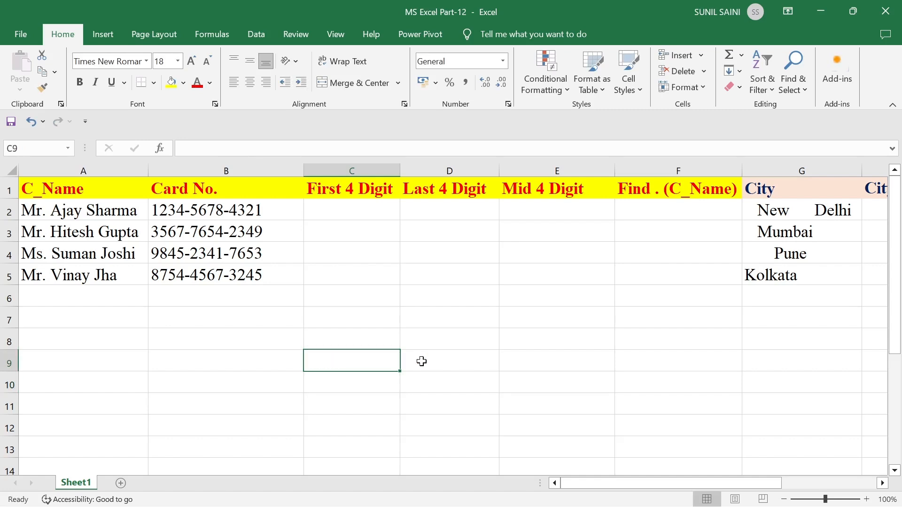
pyautogui.press('Up')
pyautogui.press('Up')
pyautogui.press('Up')
pyautogui.press('Up')
pyautogui.press('Up')
pyautogui.press('Up')
pyautogui.press('Up')
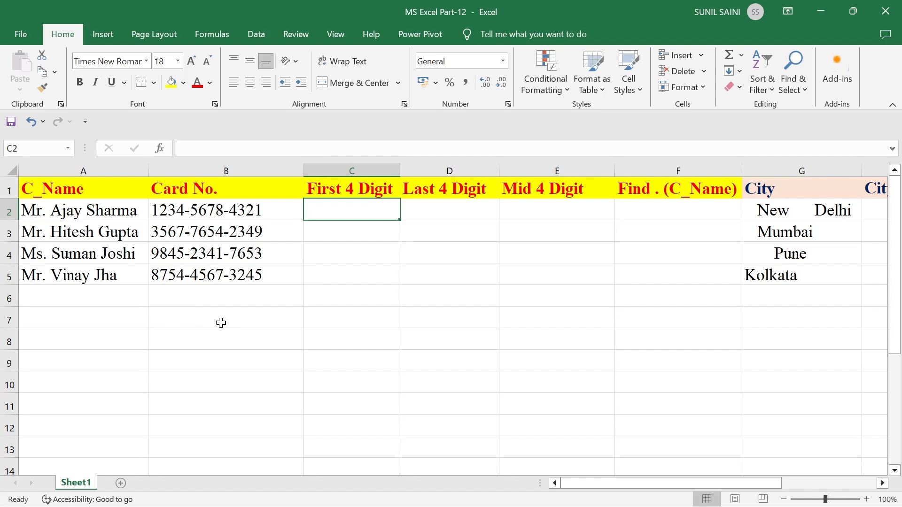
pyautogui.write('=left')
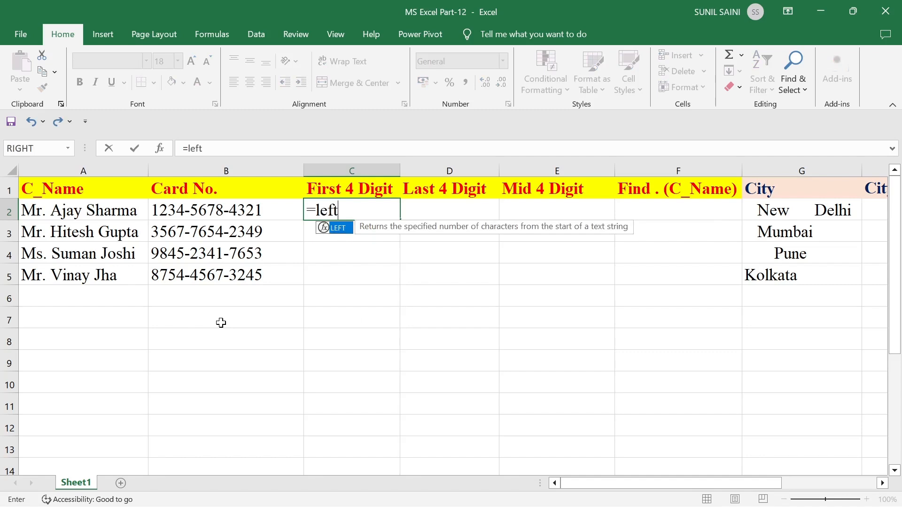
pyautogui.write('(')
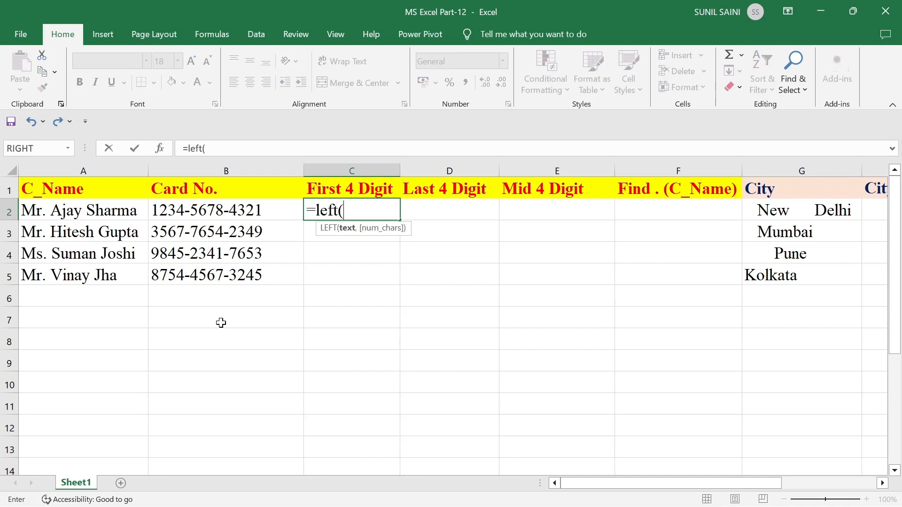
# - Finish =LEFT(B2,4) in C2 and fill it to C5, giving 1234, 3567, 9845, 8754
pyautogui.click(221, 210)
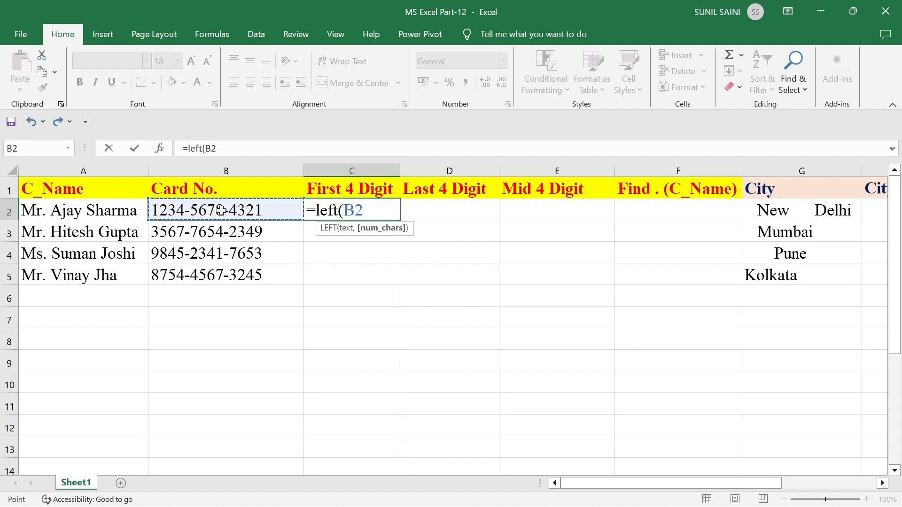
pyautogui.write(',')
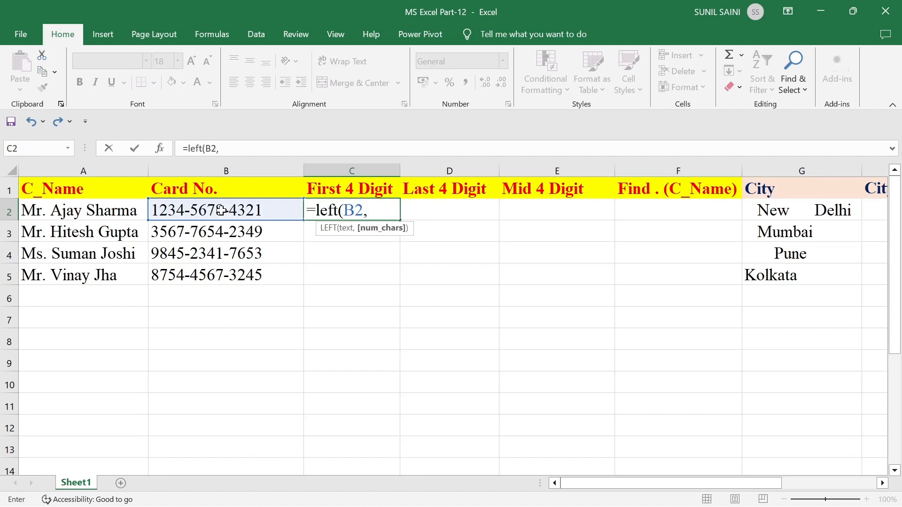
pyautogui.write('4)')
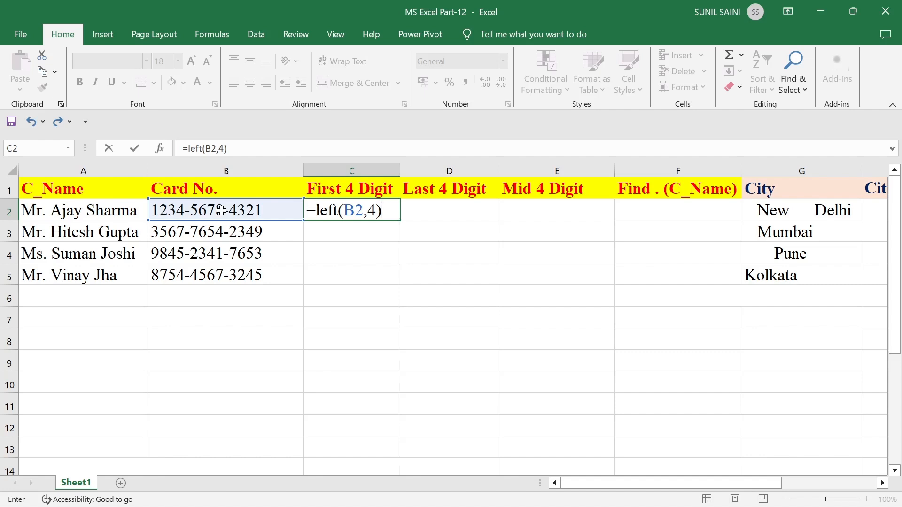
pyautogui.press('Return')
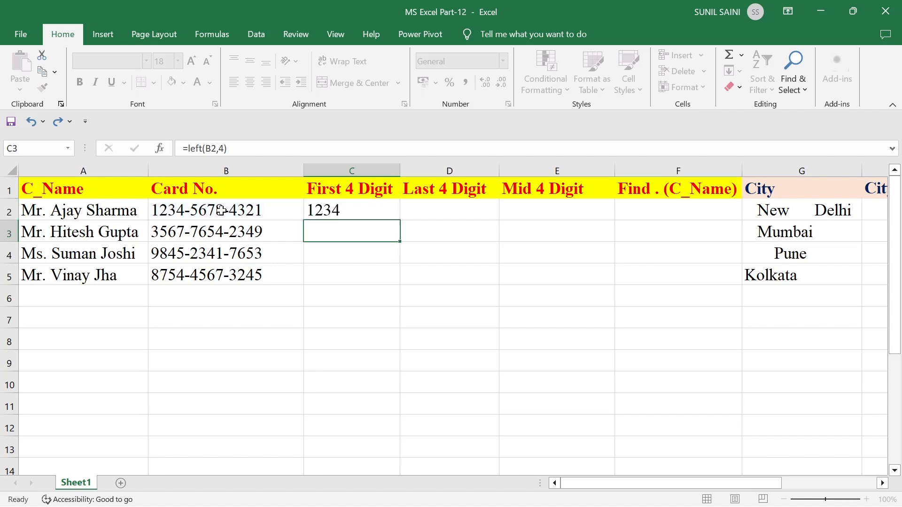
pyautogui.press('Up')
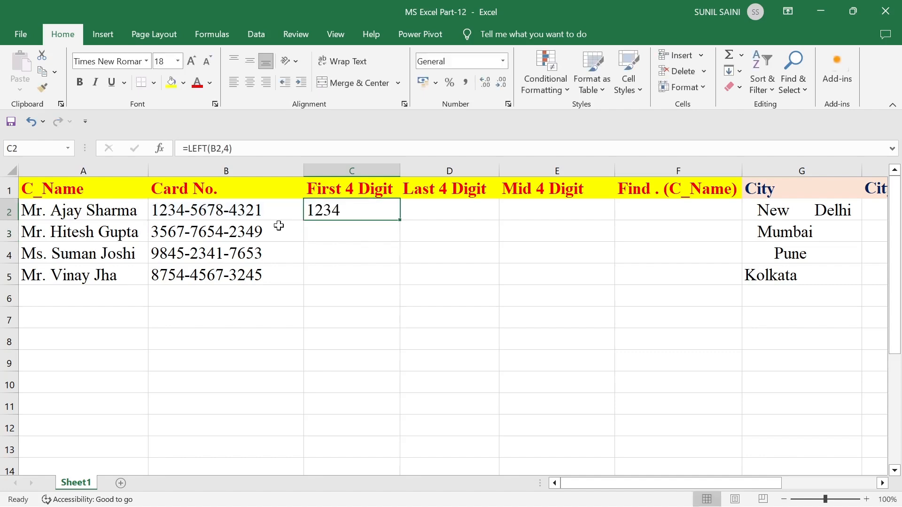
pyautogui.moveTo(399, 222); pyautogui.dragTo(397, 282)
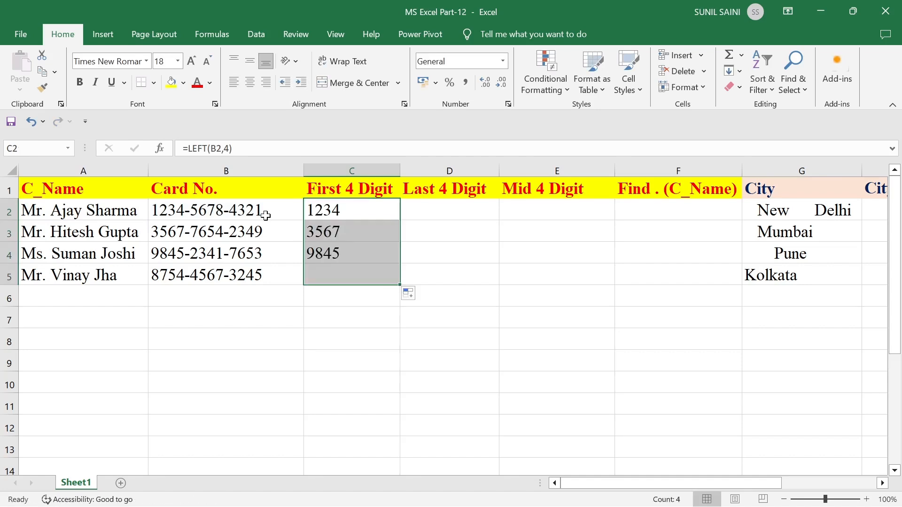
pyautogui.click(266, 343)
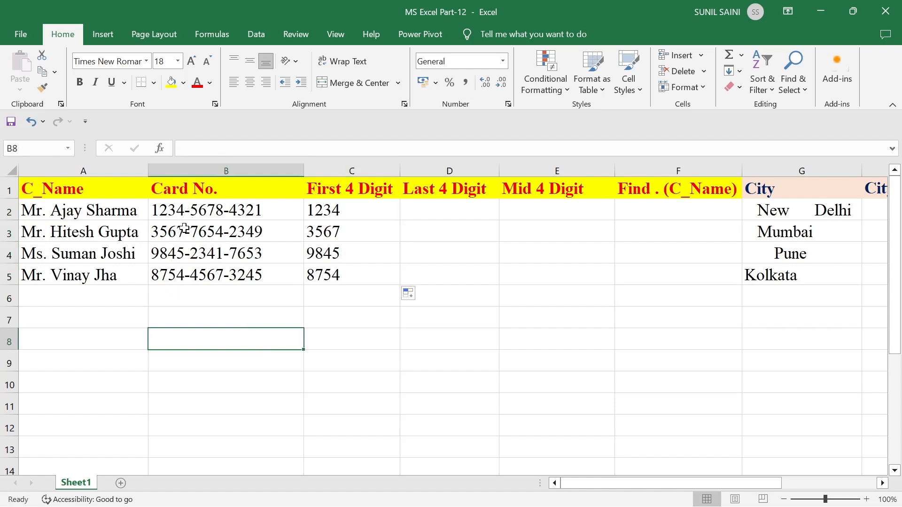
pyautogui.click(341, 359)
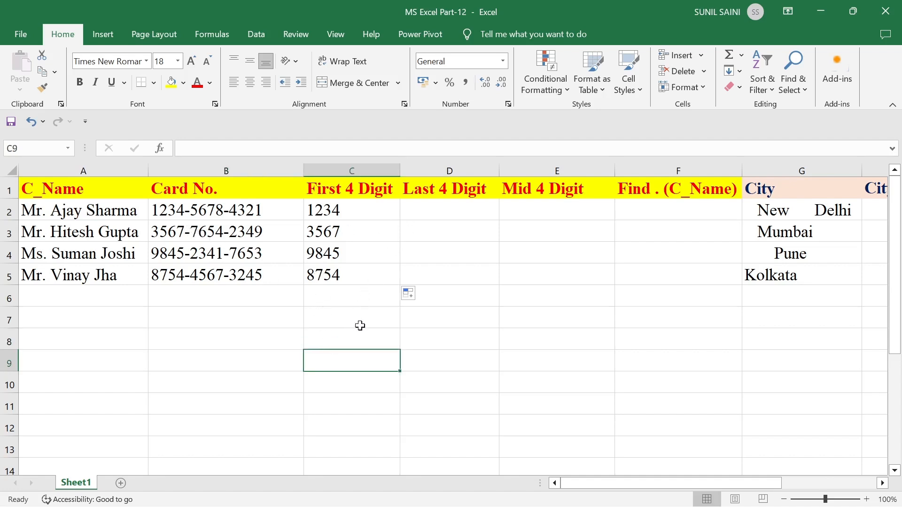
pyautogui.write('=')
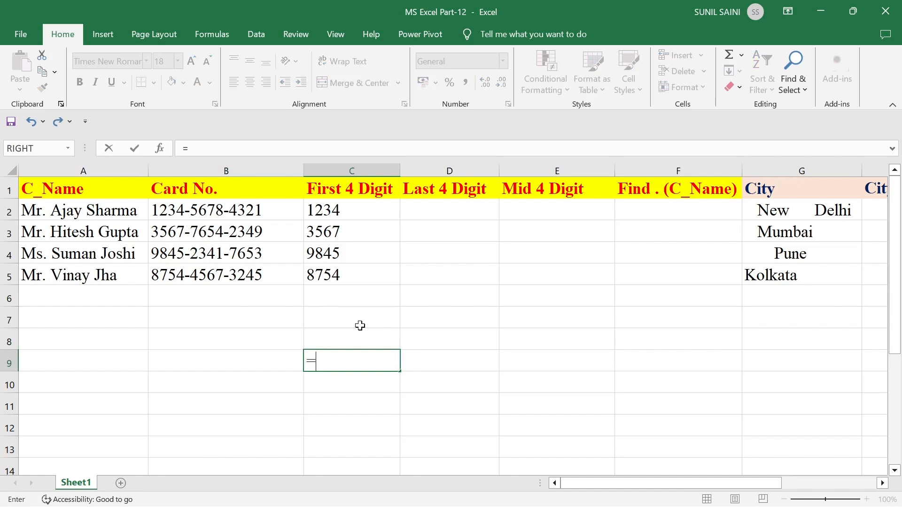
pyautogui.write('ri')
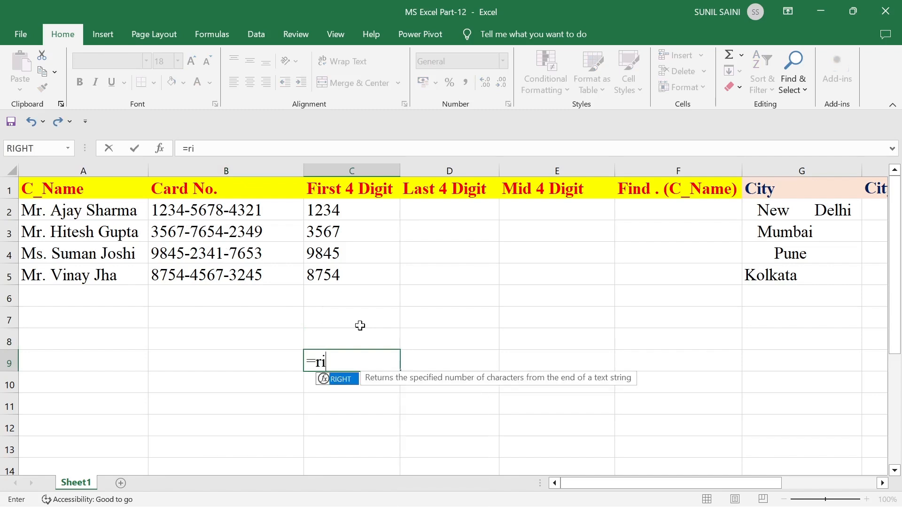
pyautogui.write('ght(')
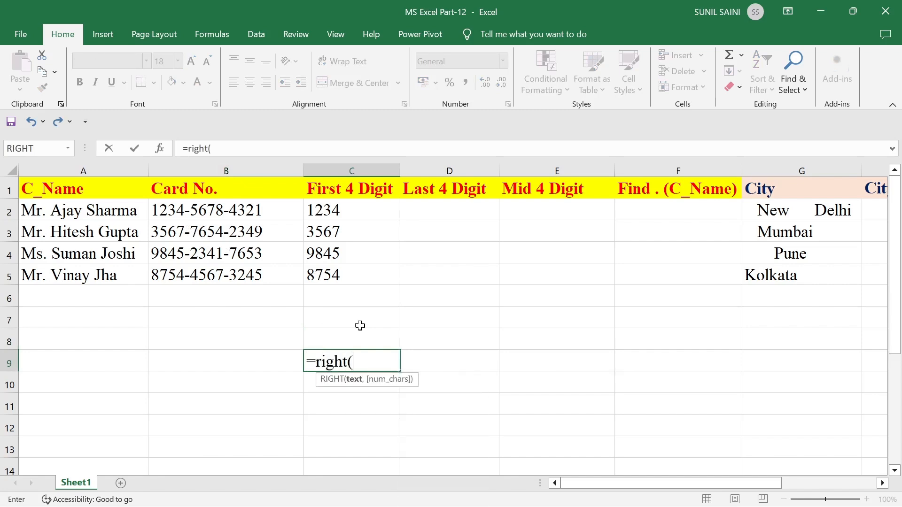
pyautogui.write('"sunil",')
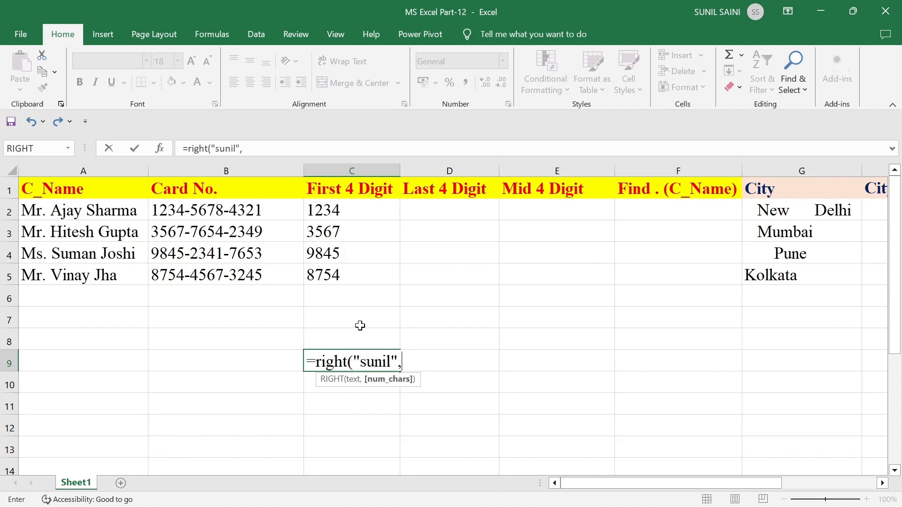
pyautogui.write('2)')
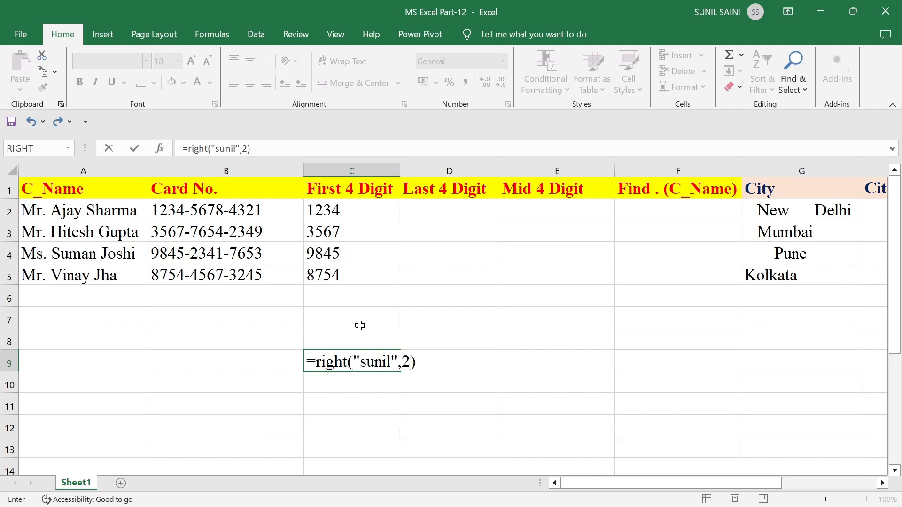
pyautogui.press('Return')
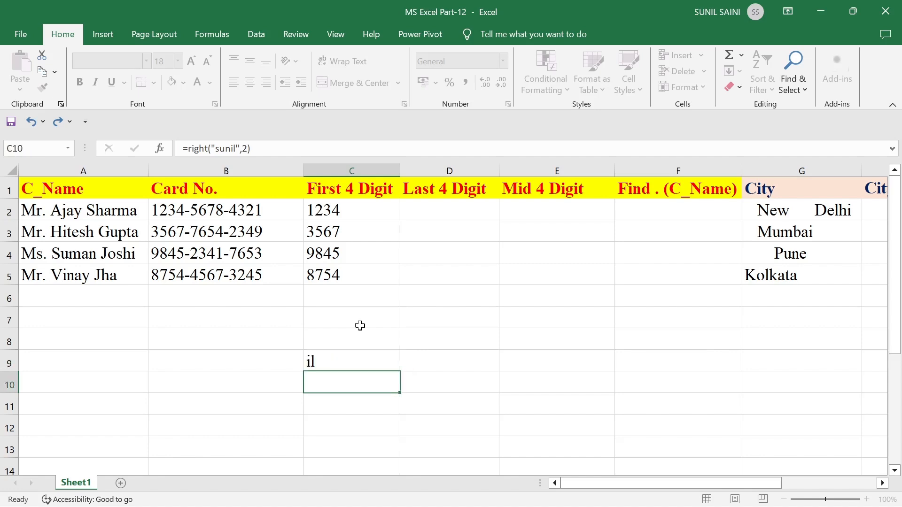
pyautogui.press('Up')
pyautogui.press('F2')
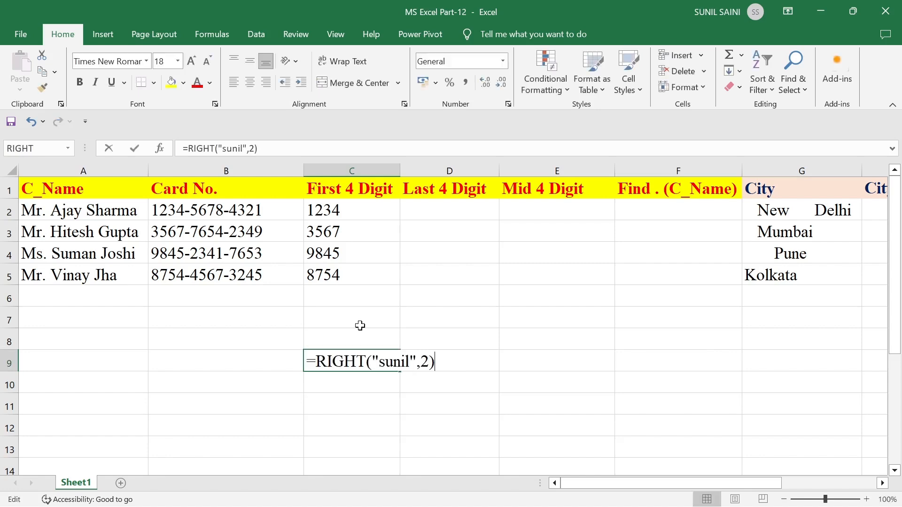
pyautogui.press('BackSpace')
pyautogui.press('BackSpace')
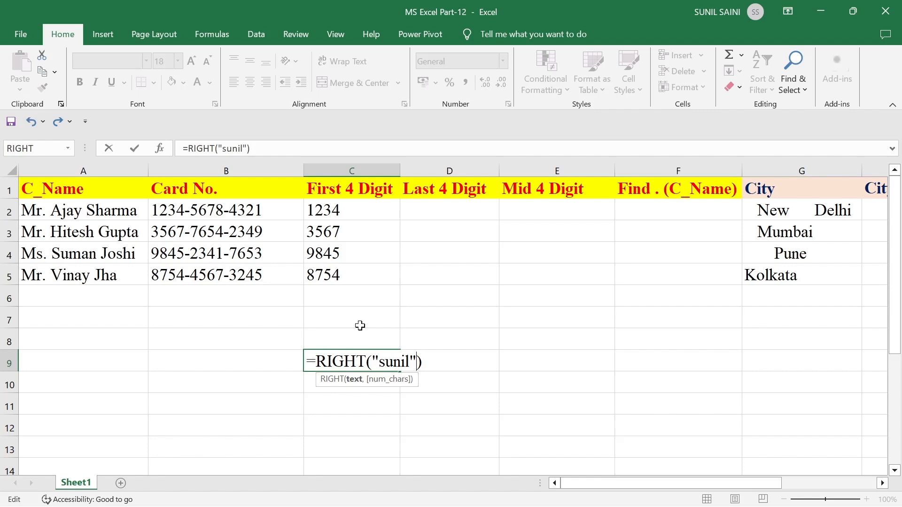
pyautogui.press('Return')
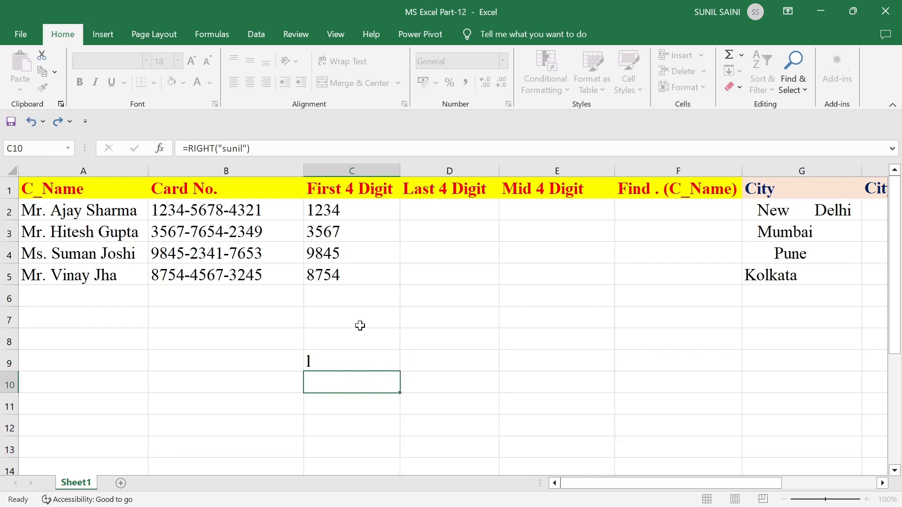
pyautogui.press('Up')
pyautogui.press('F2')
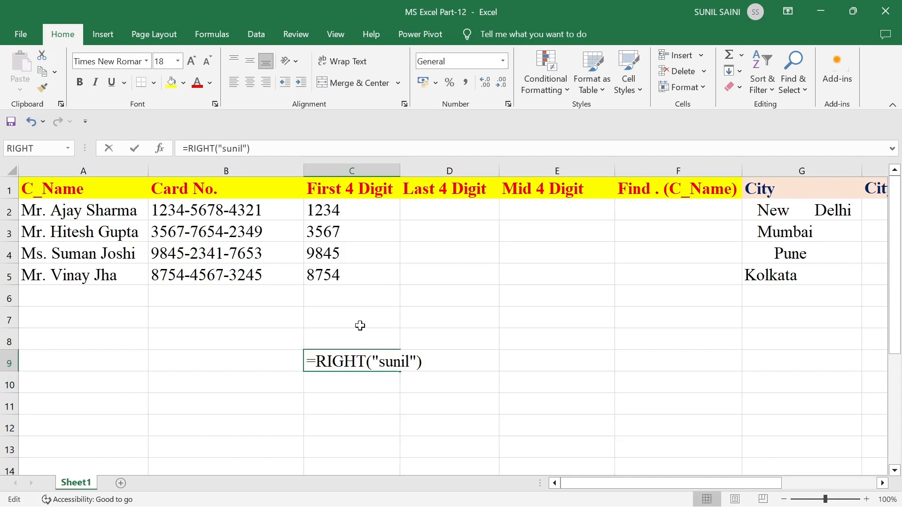
pyautogui.press('Left')
pyautogui.write(',')
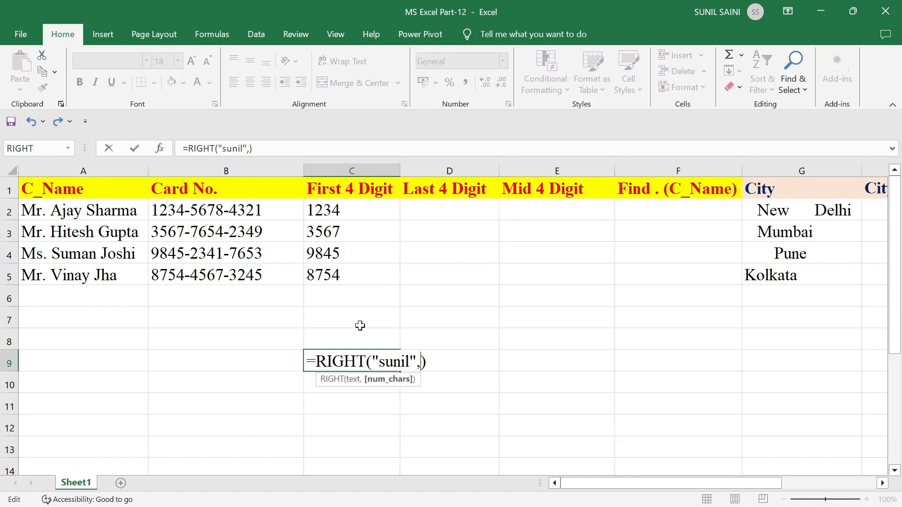
pyautogui.write('3')
pyautogui.hotkey('ctrl', 'Return')
pyautogui.press('Return')
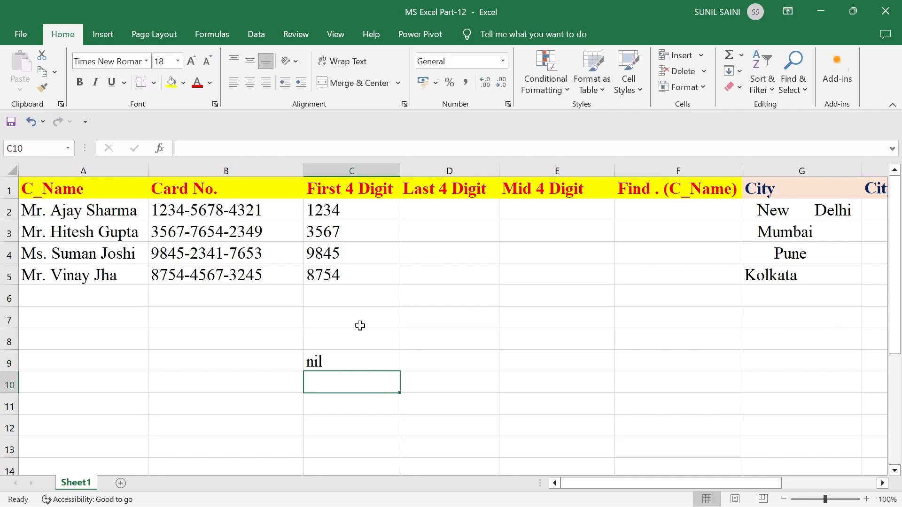
pyautogui.press('Up')
pyautogui.press('Delete')
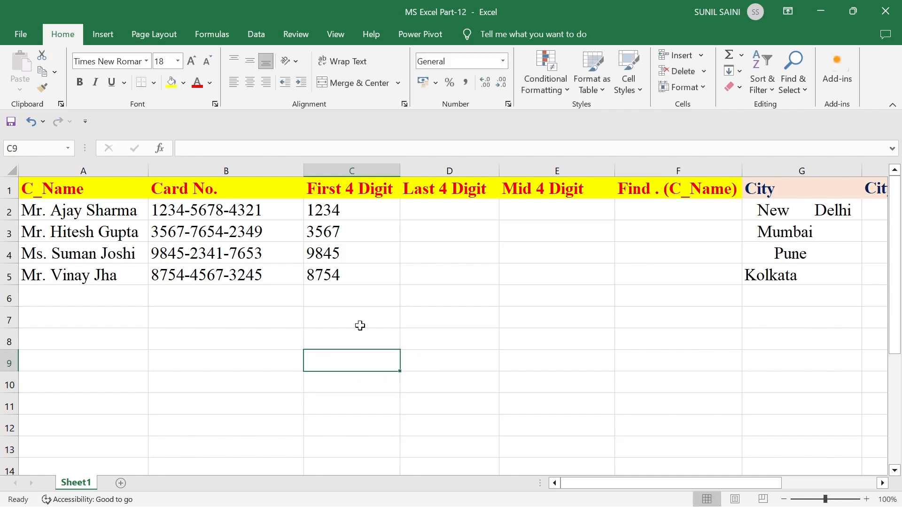
pyautogui.press('Up')
pyautogui.press('Up')
pyautogui.press('Up')
pyautogui.press('Up')
pyautogui.press('Up')
pyautogui.press('Up')
pyautogui.press('Up')
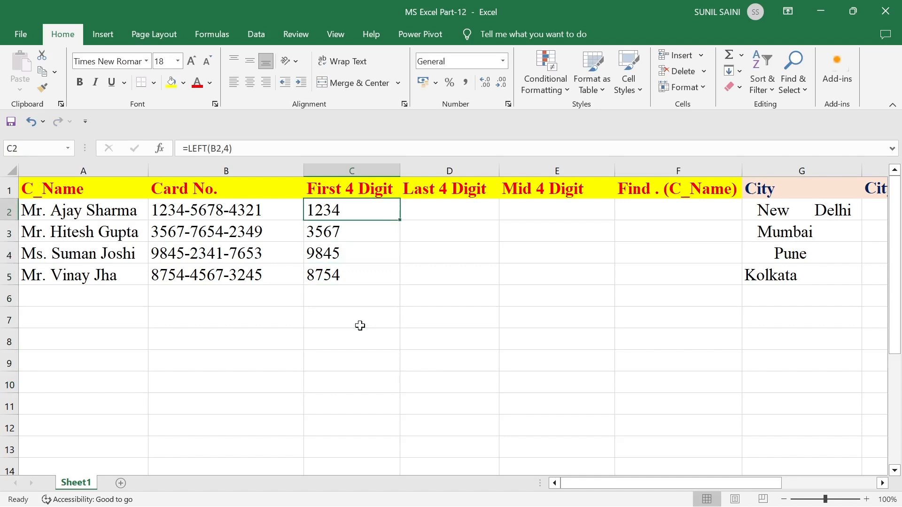
pyautogui.press('Right')
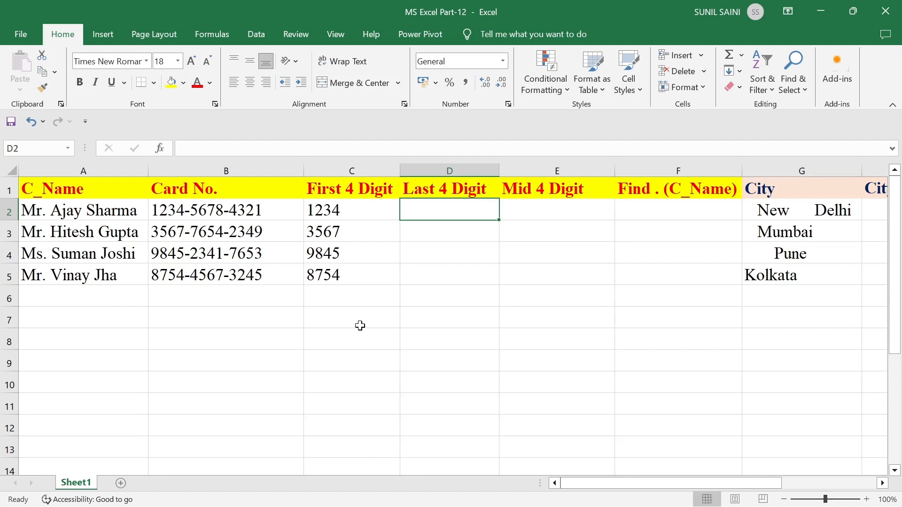
# - Enter =RIGHT(B2,4) in D2 and fill it down to D5
pyautogui.write('=')
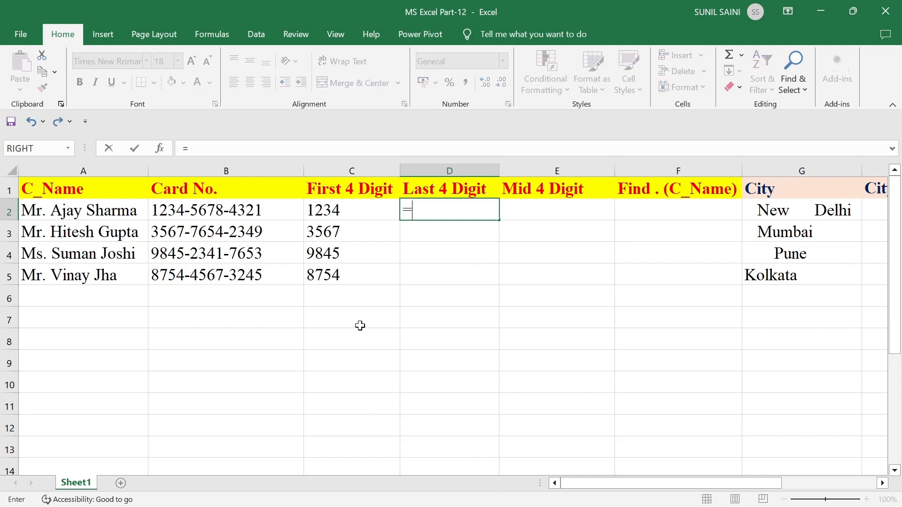
pyautogui.write('right(')
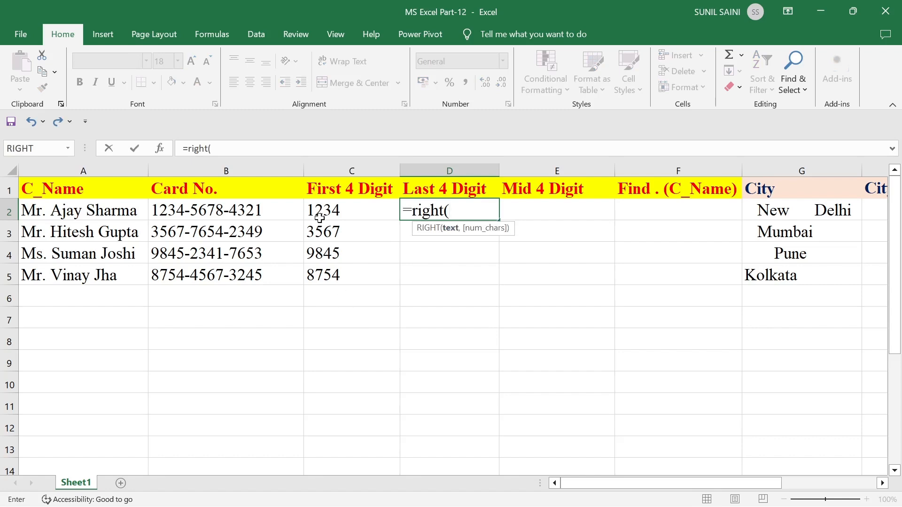
pyautogui.click(259, 209)
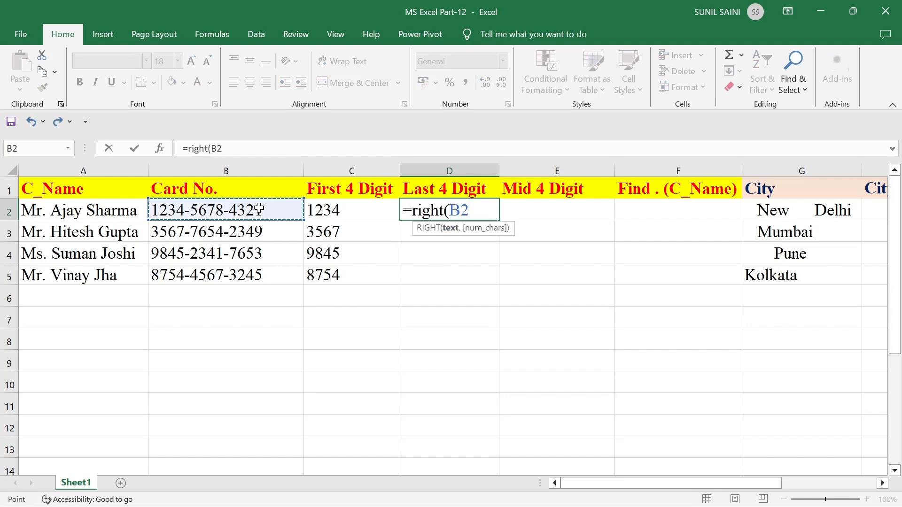
pyautogui.write(',')
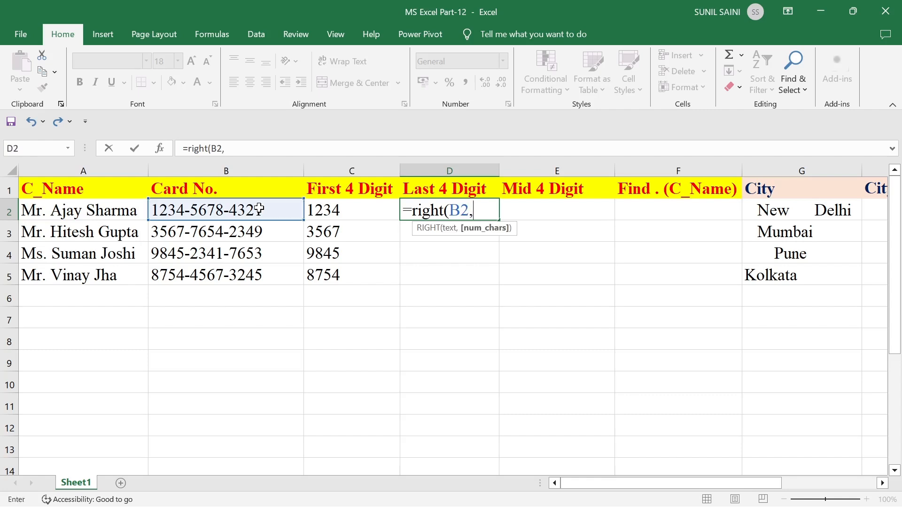
pyautogui.write('4)')
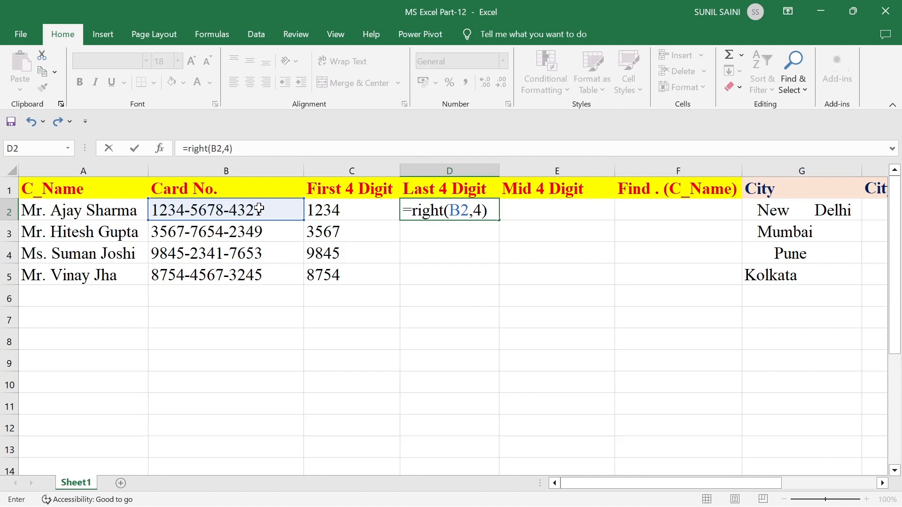
pyautogui.press('Return')
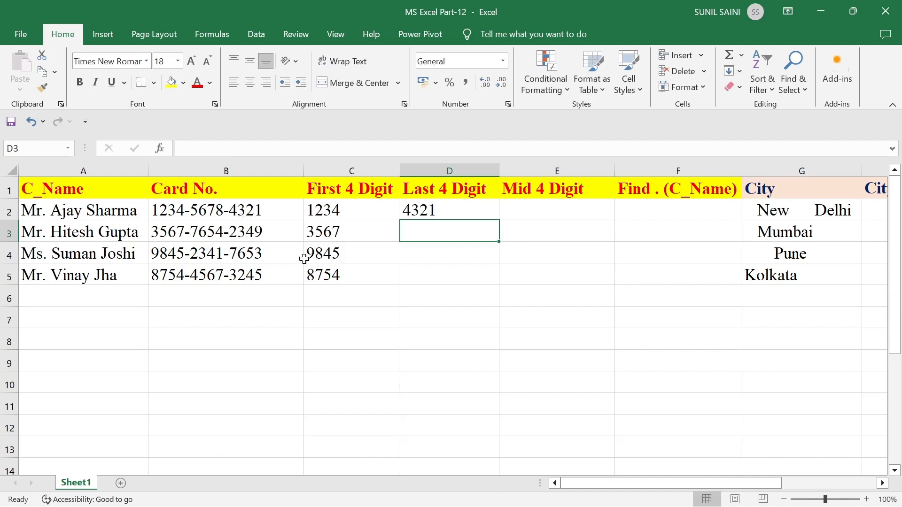
pyautogui.click(429, 205)
pyautogui.moveTo(499, 220); pyautogui.dragTo(497, 285)
pyautogui.click(354, 356)
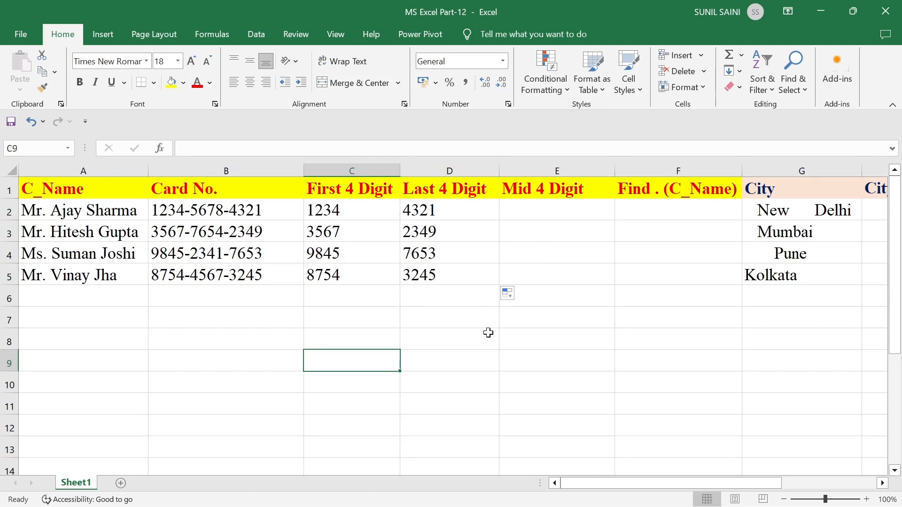
pyautogui.click(430, 380)
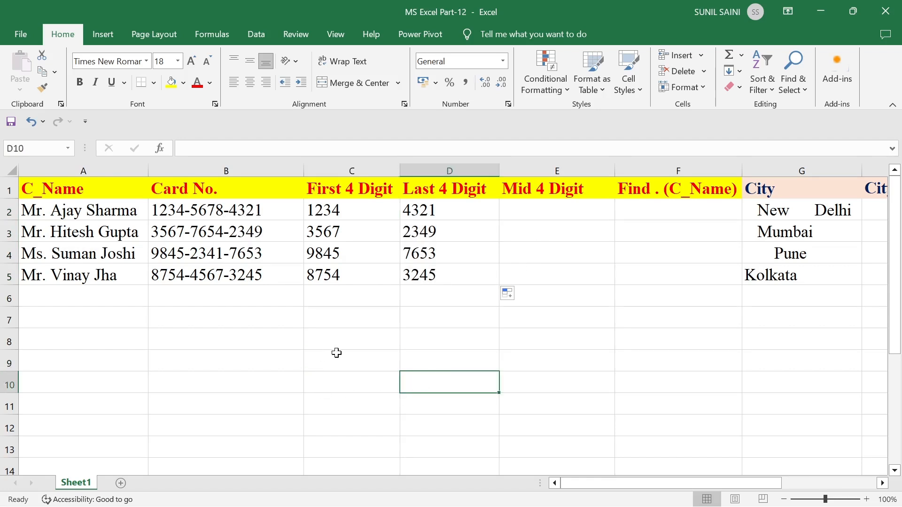
pyautogui.write('=')
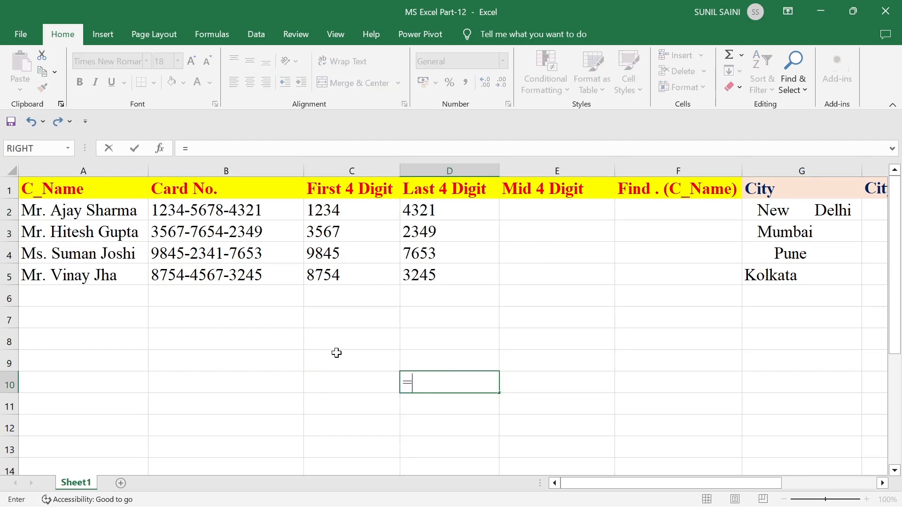
pyautogui.write('mid(')
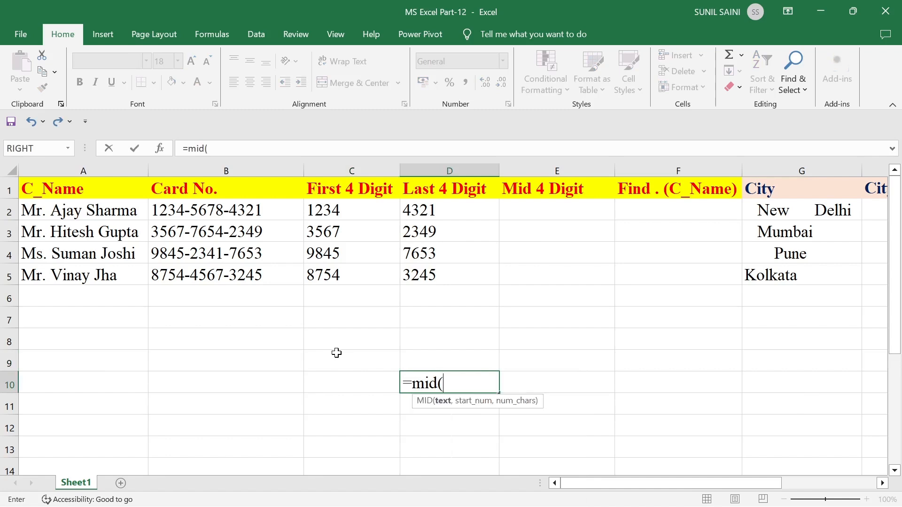
pyautogui.write('"sunil",')
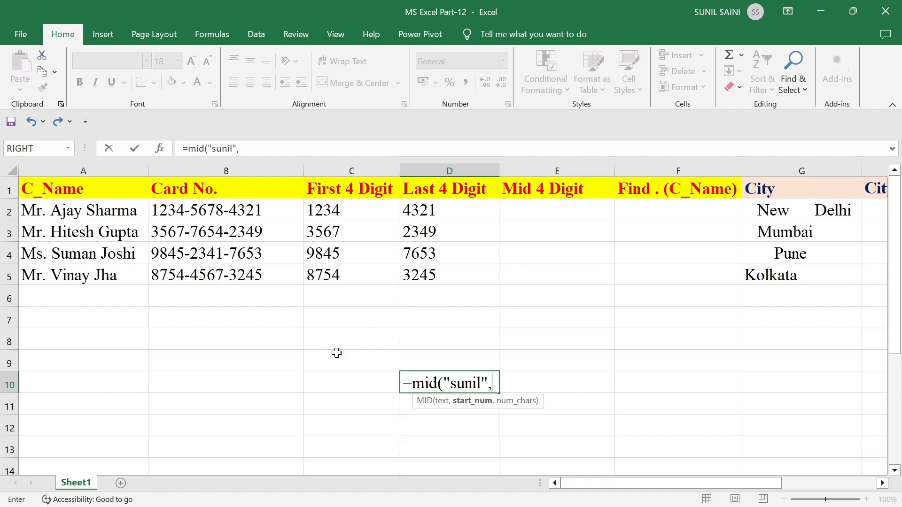
pyautogui.write('2,')
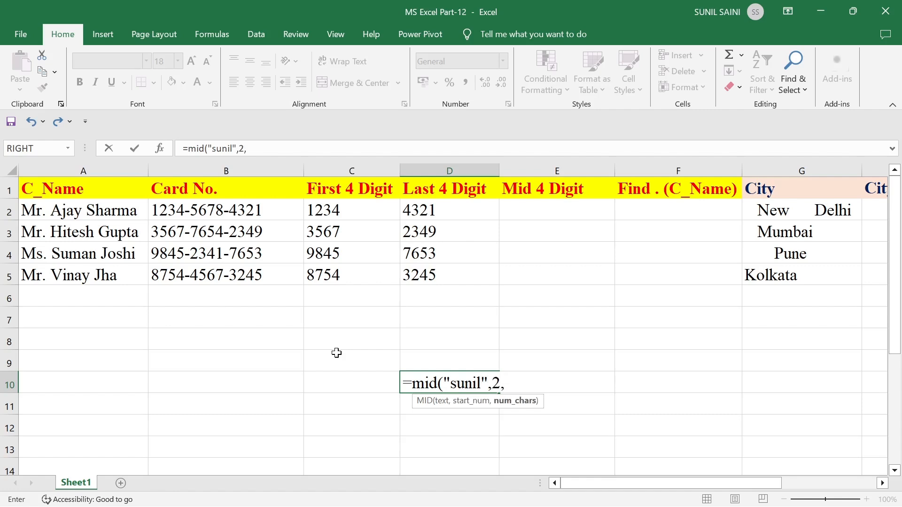
pyautogui.write('3)')
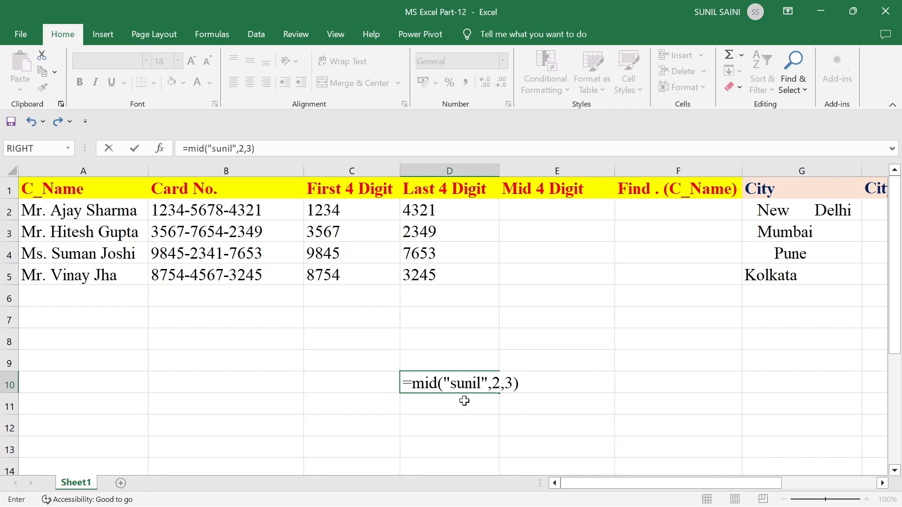
pyautogui.press('Return')
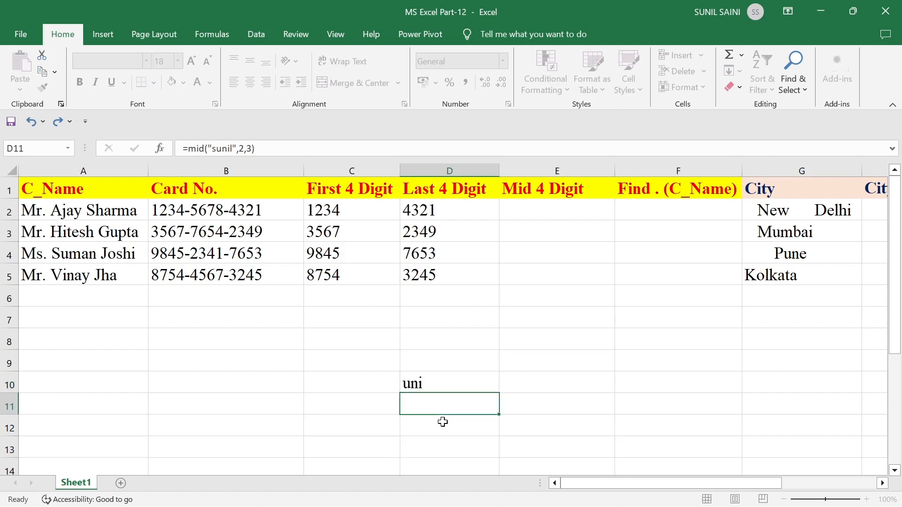
pyautogui.press('Up')
pyautogui.press('Delete')
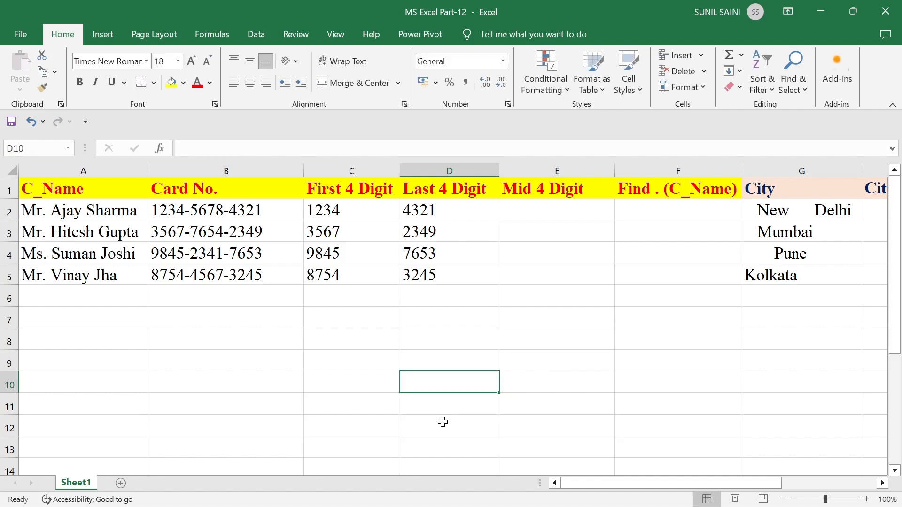
pyautogui.click(531, 210)
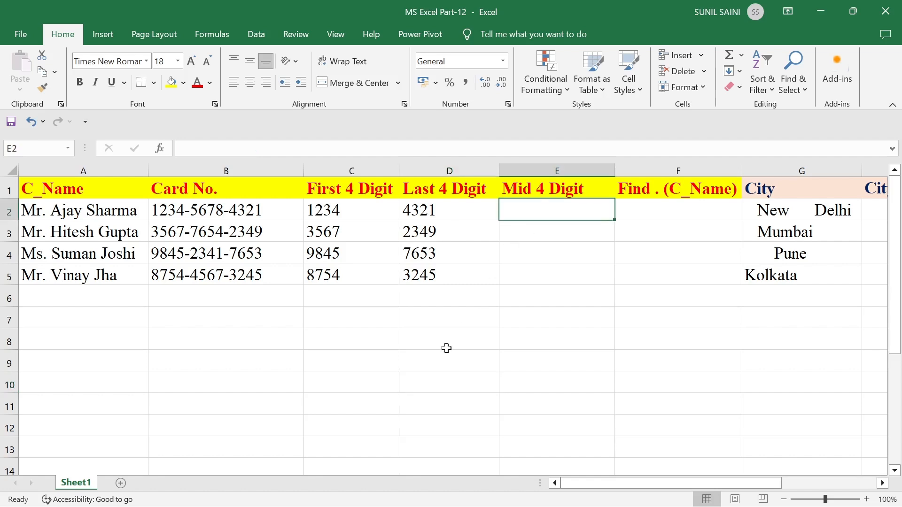
# - Enter =MID(B2,6,4) in E2 and fill it down to E5
pyautogui.write('=mid')
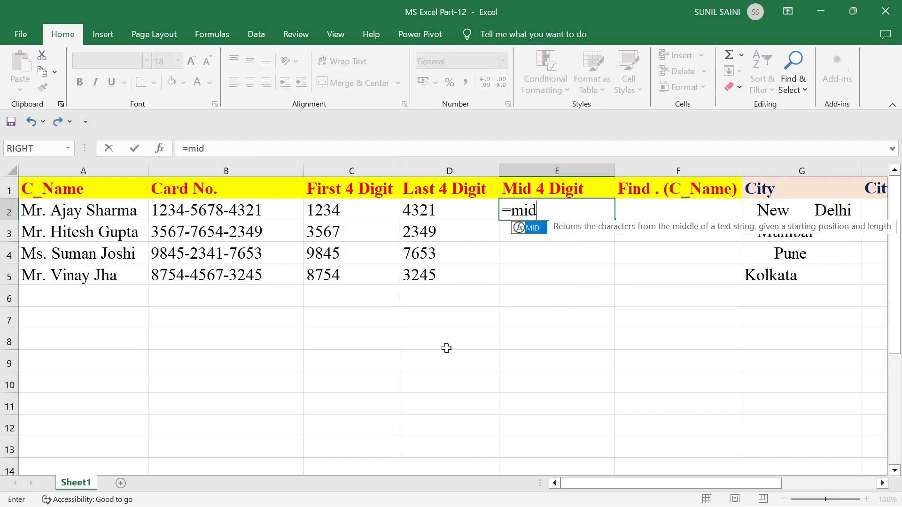
pyautogui.write('(')
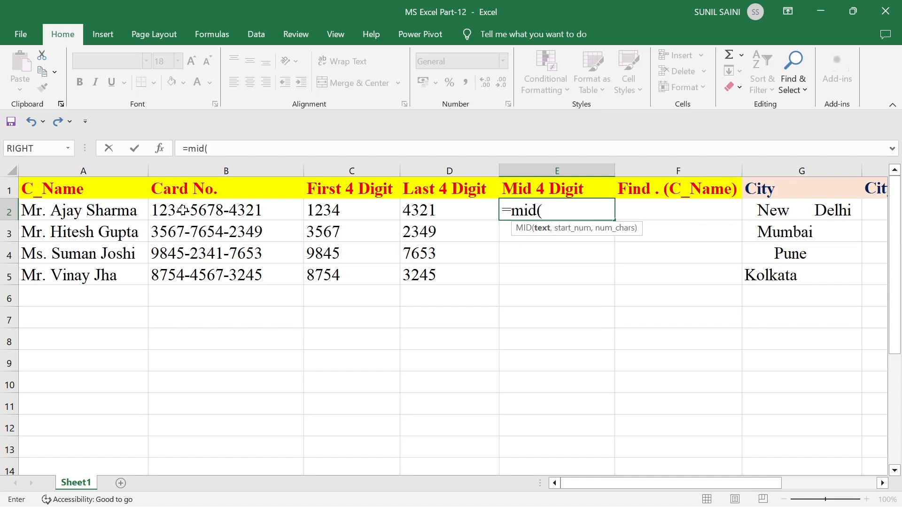
pyautogui.click(210, 211)
pyautogui.write(',')
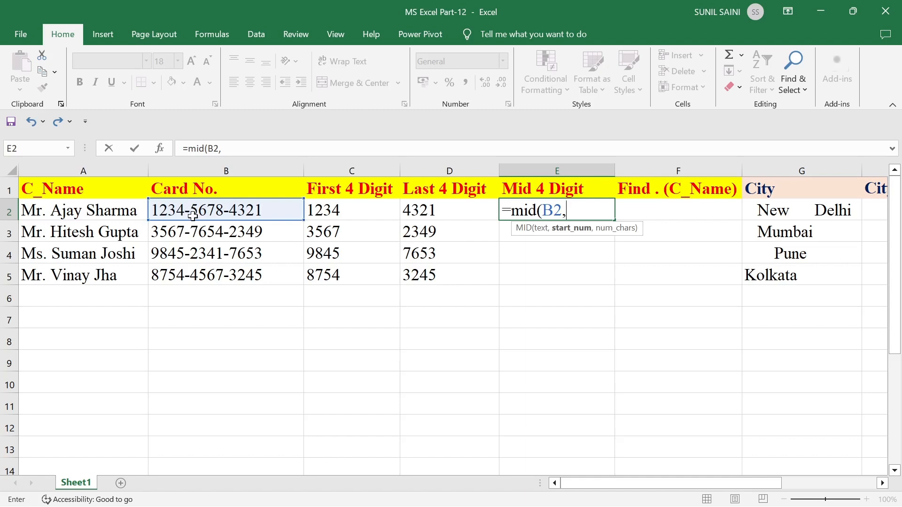
pyautogui.write('6,')
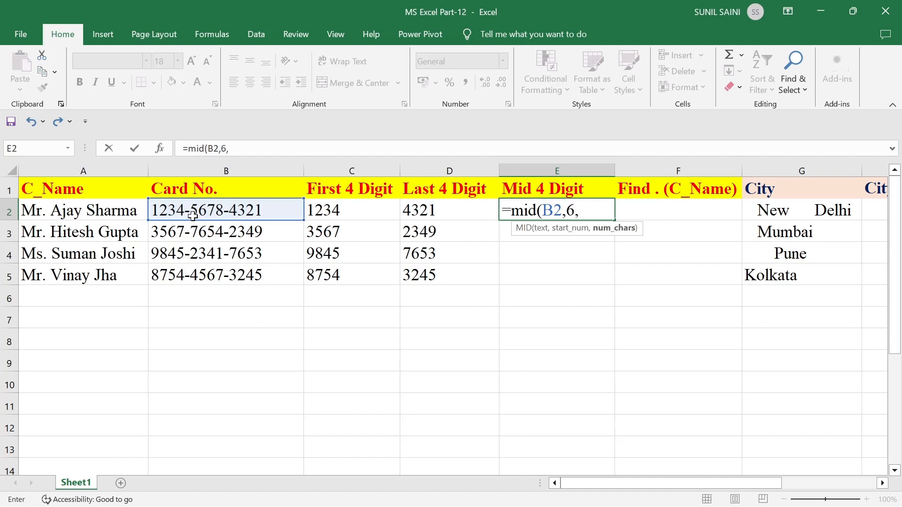
pyautogui.write('4)')
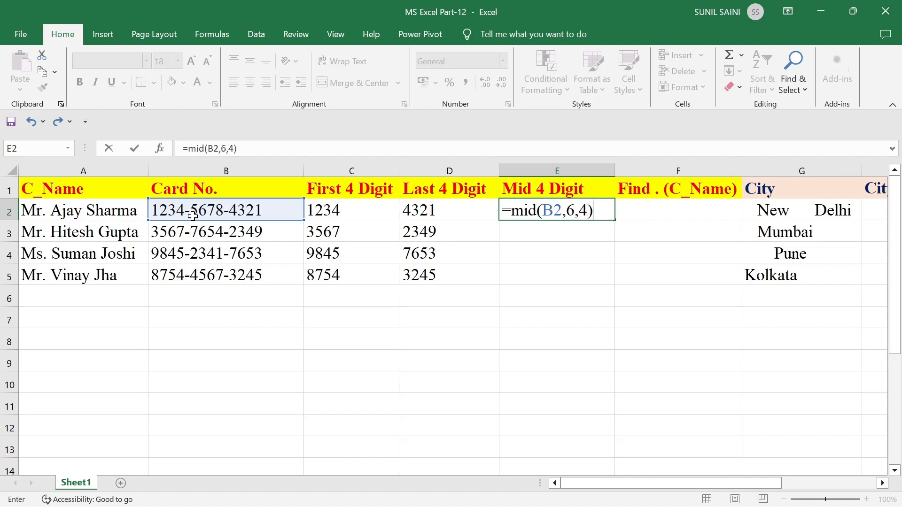
pyautogui.press('Return')
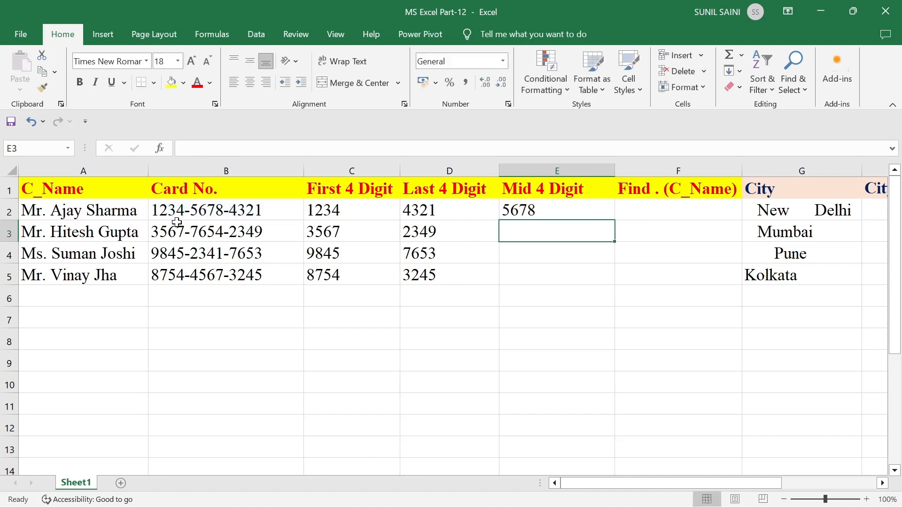
pyautogui.click(547, 212)
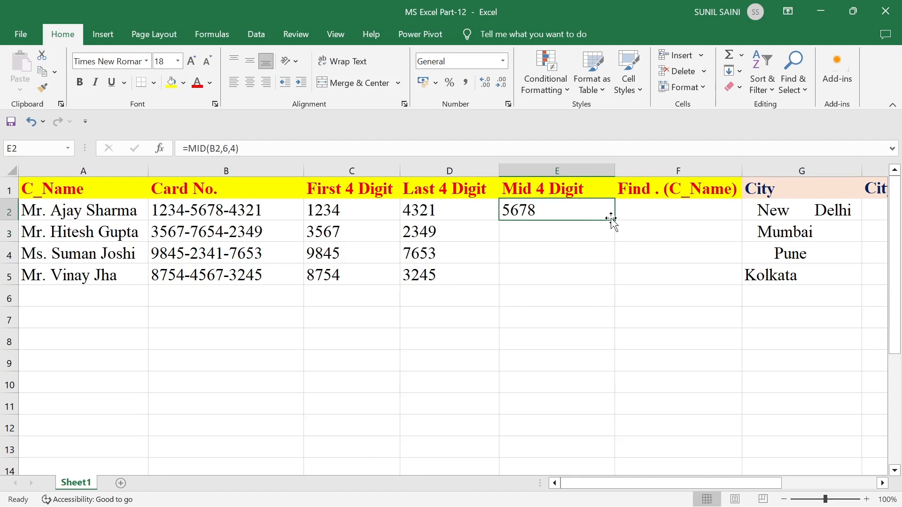
pyautogui.moveTo(617, 220); pyautogui.dragTo(613, 288)
pyautogui.click(531, 333)
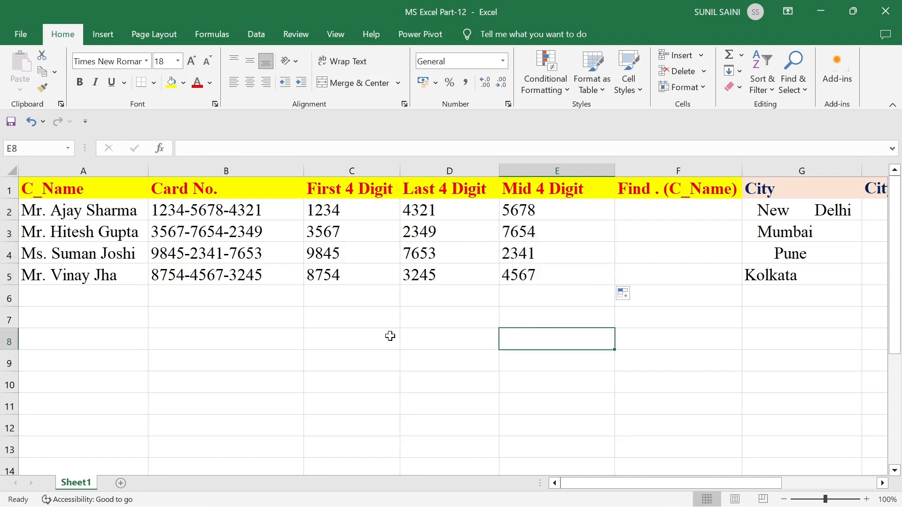
pyautogui.click(517, 211)
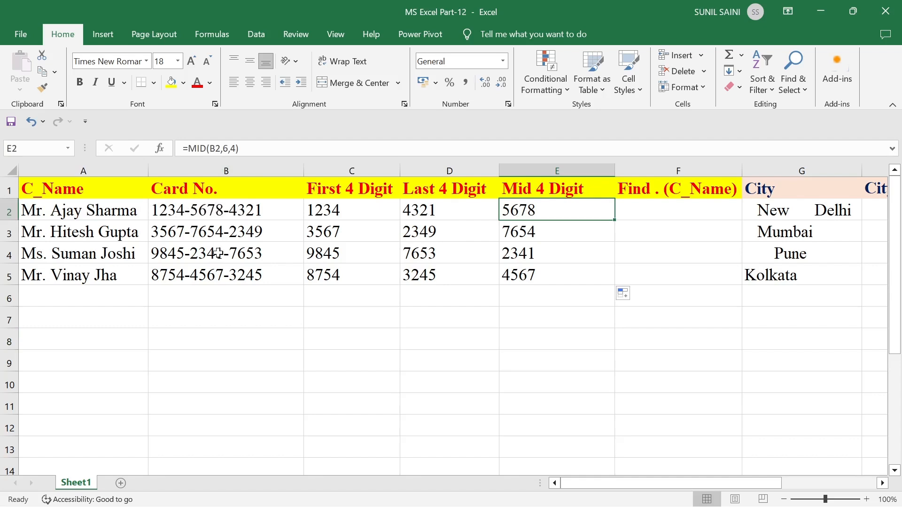
pyautogui.click(517, 346)
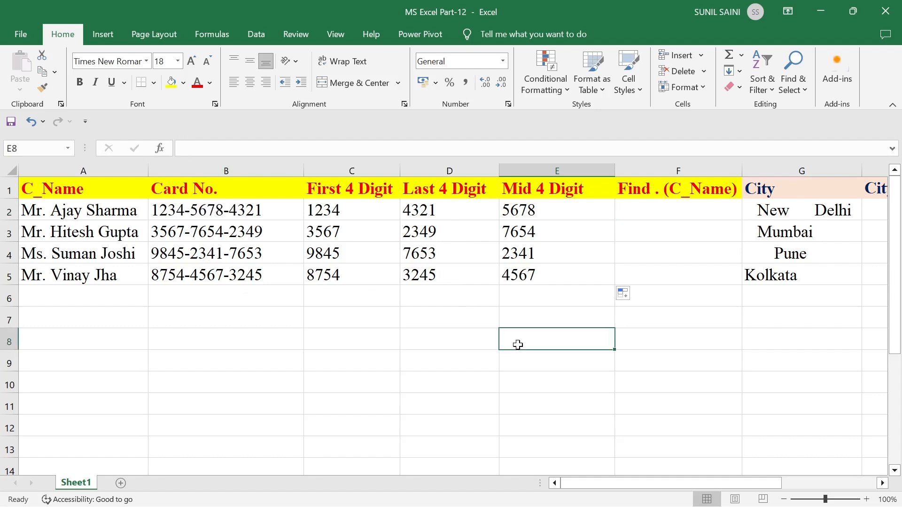
# - Enter =FIND(".",A2) in F2 to locate the period in the customer name
pyautogui.click(642, 213)
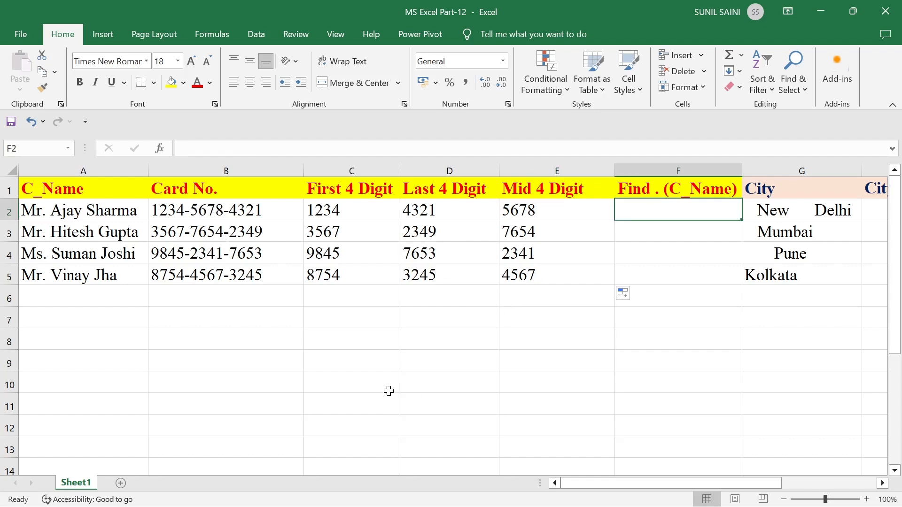
pyautogui.write('=')
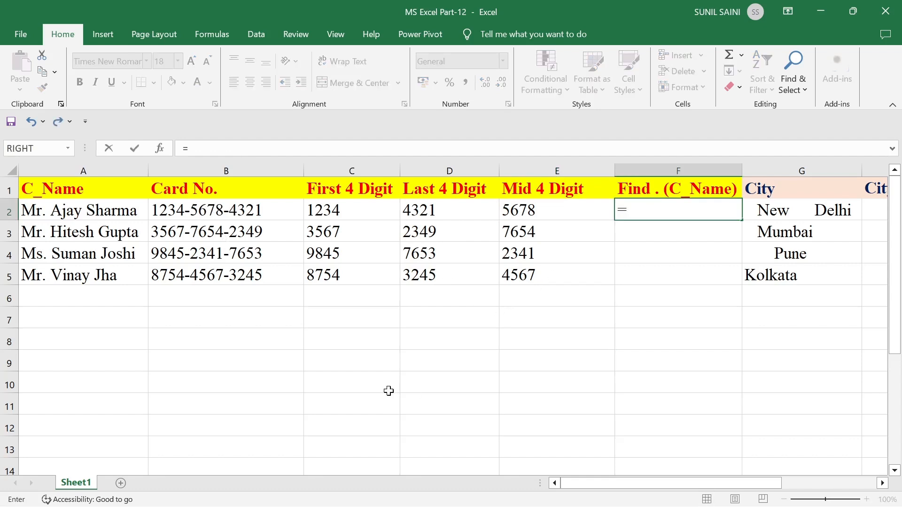
pyautogui.write('find')
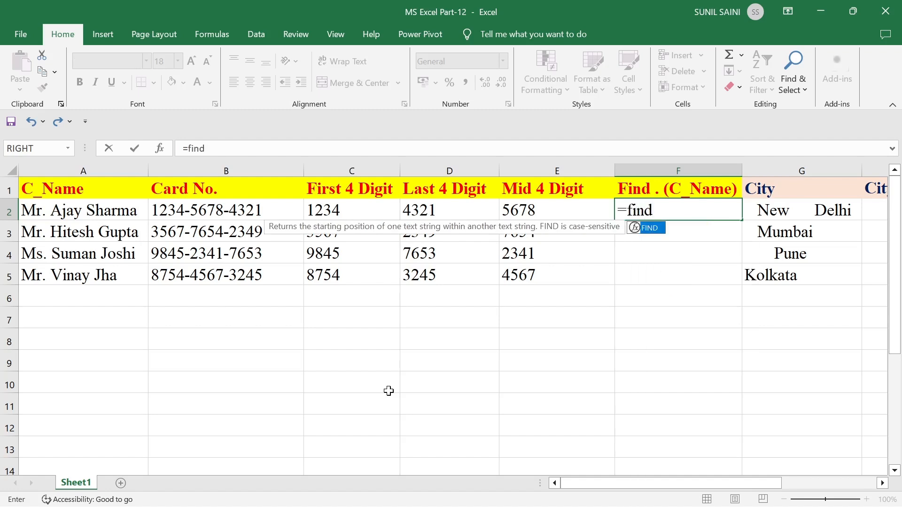
pyautogui.write('(')
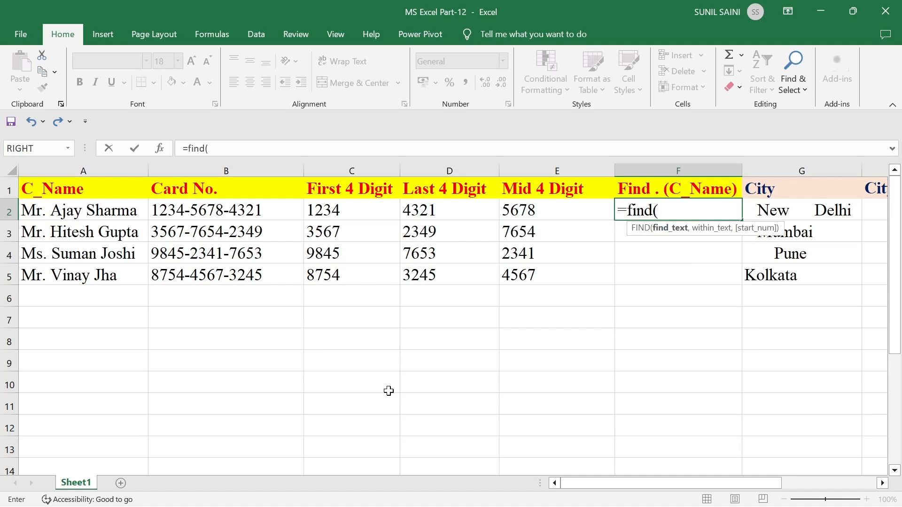
pyautogui.write('".",')
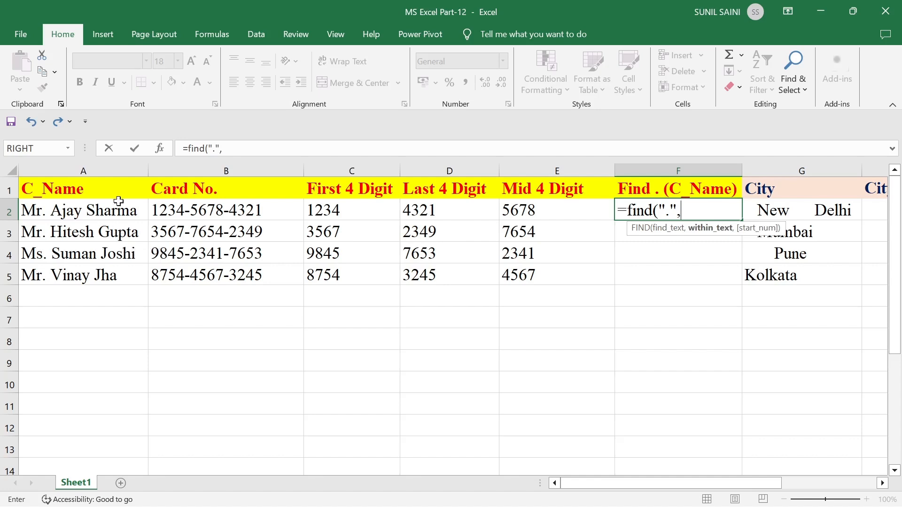
pyautogui.click(111, 212)
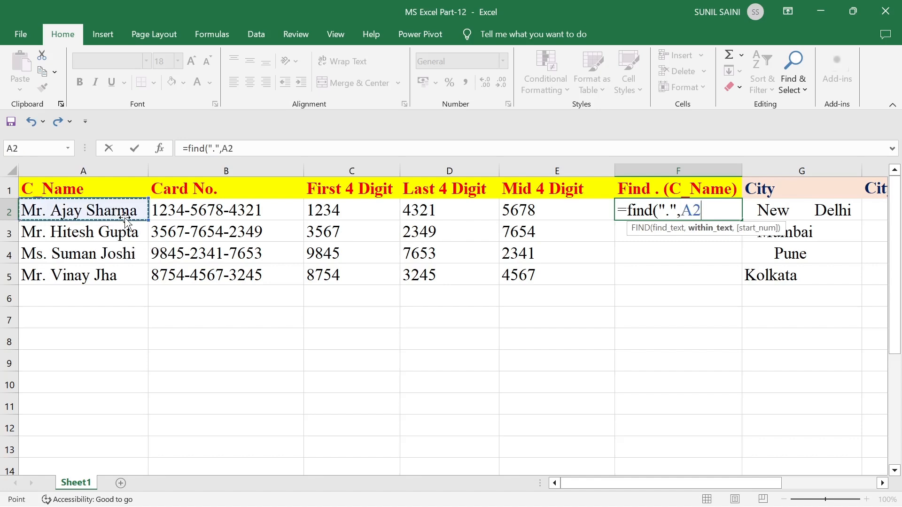
pyautogui.write(')')
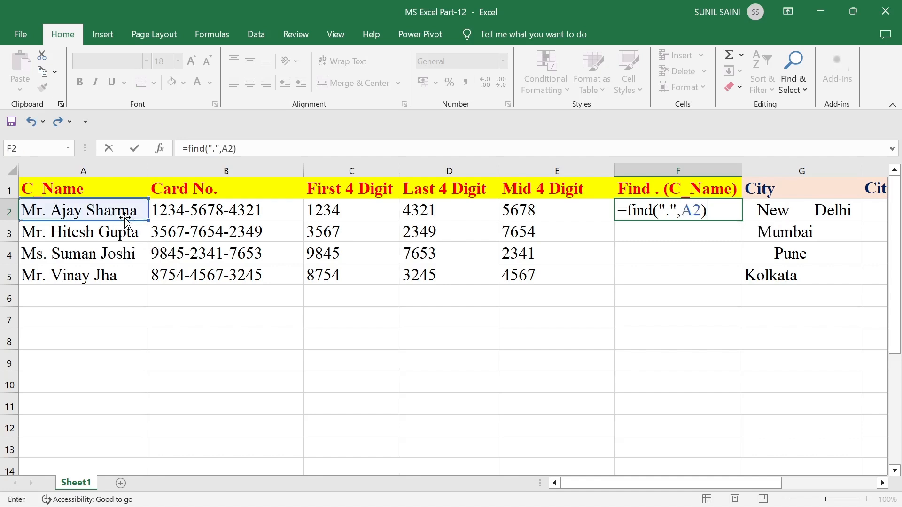
pyautogui.press('Return')
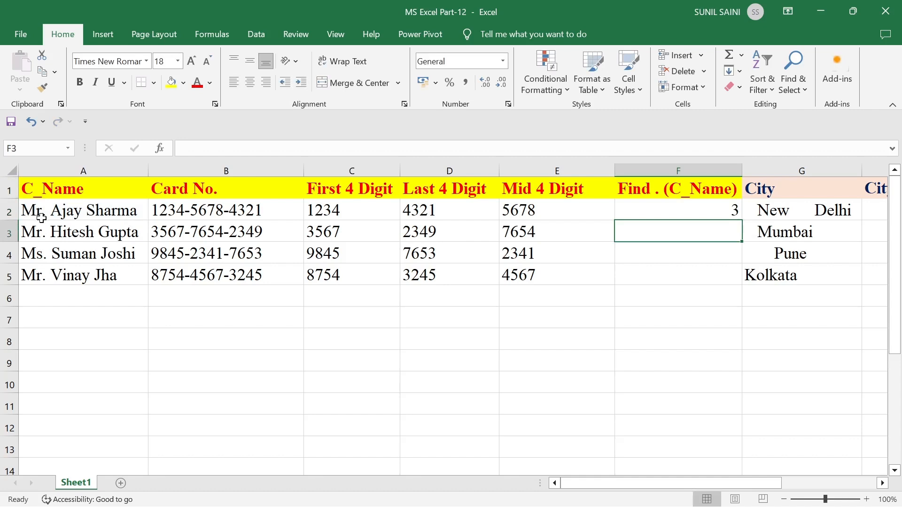
pyautogui.click(176, 384)
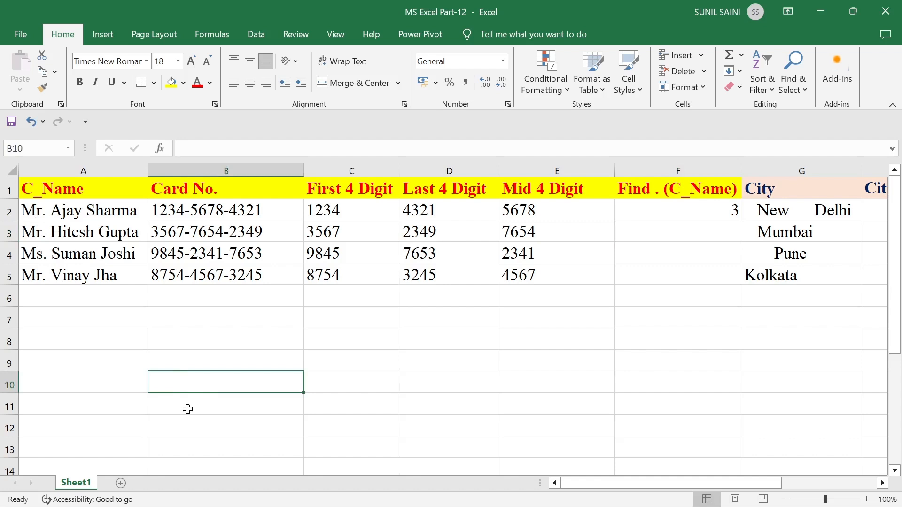
pyautogui.write('=find')
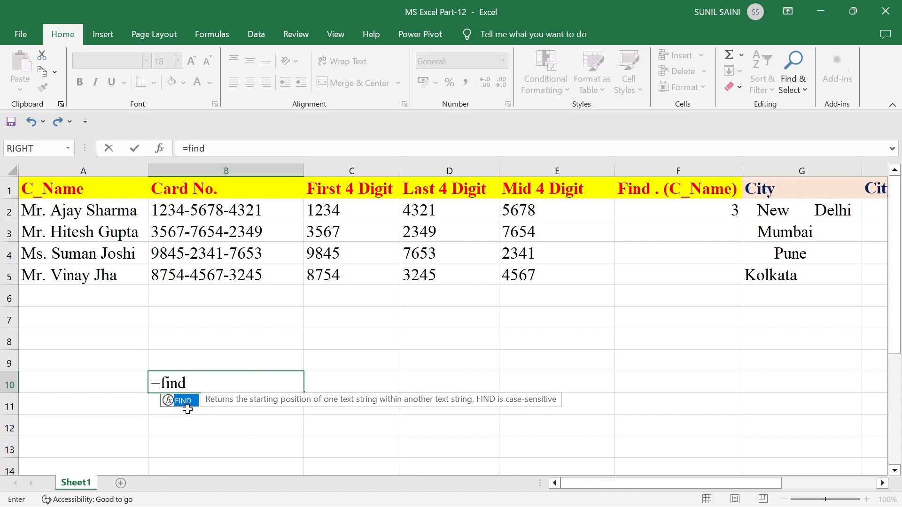
pyautogui.press('BackSpace')
pyautogui.press('BackSpace')
pyautogui.press('BackSpace')
pyautogui.press('BackSpace')
pyautogui.press('BackSpace')
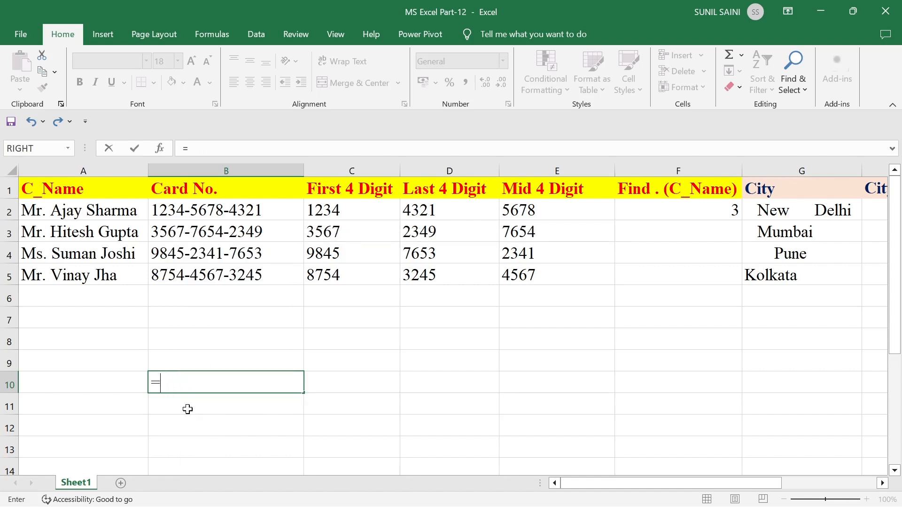
pyautogui.write('Suni')
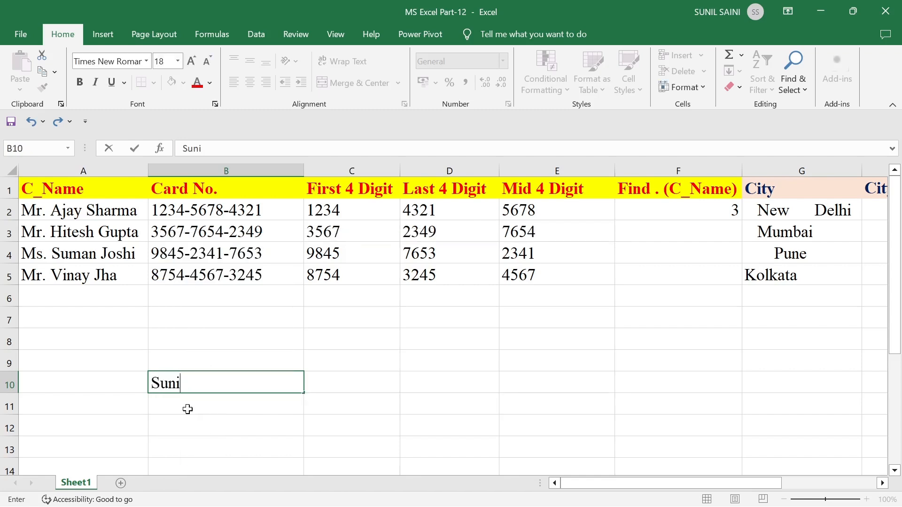
pyautogui.write('l Sir')
pyautogui.press('Tab')
pyautogui.write('=')
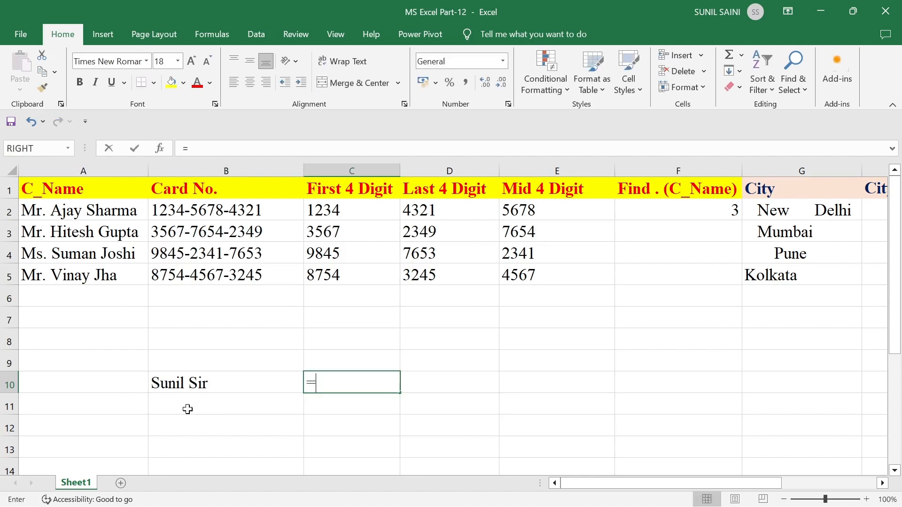
pyautogui.write('find(')
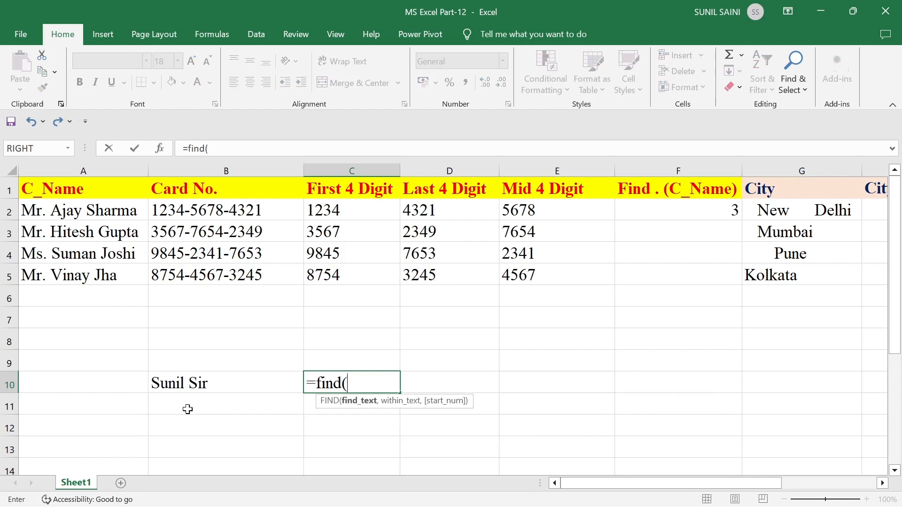
pyautogui.click(196, 388)
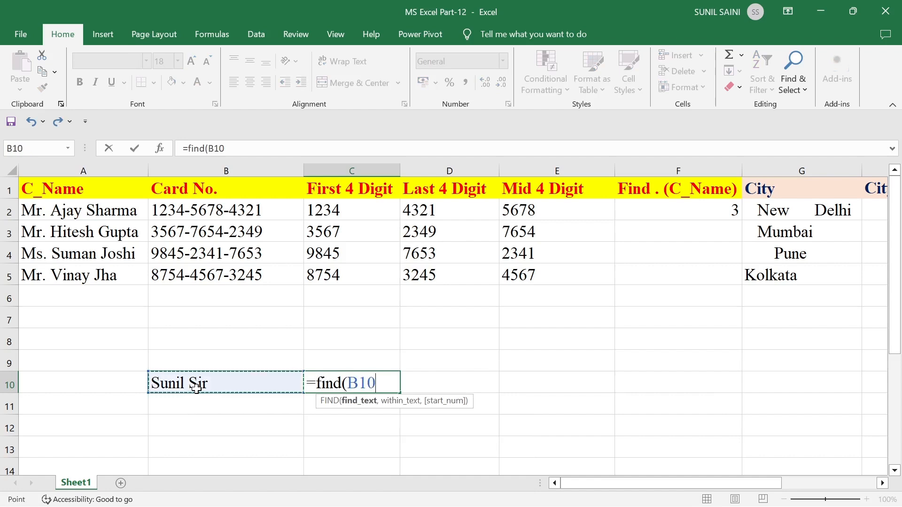
pyautogui.write(',"')
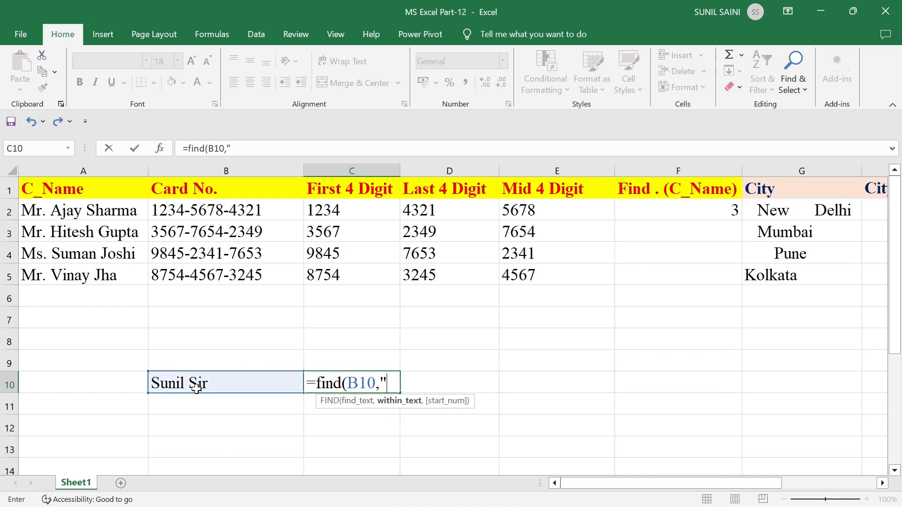
pyautogui.press('BackSpace')
pyautogui.press('BackSpace')
pyautogui.press('BackSpace')
pyautogui.press('BackSpace')
pyautogui.press('BackSpace')
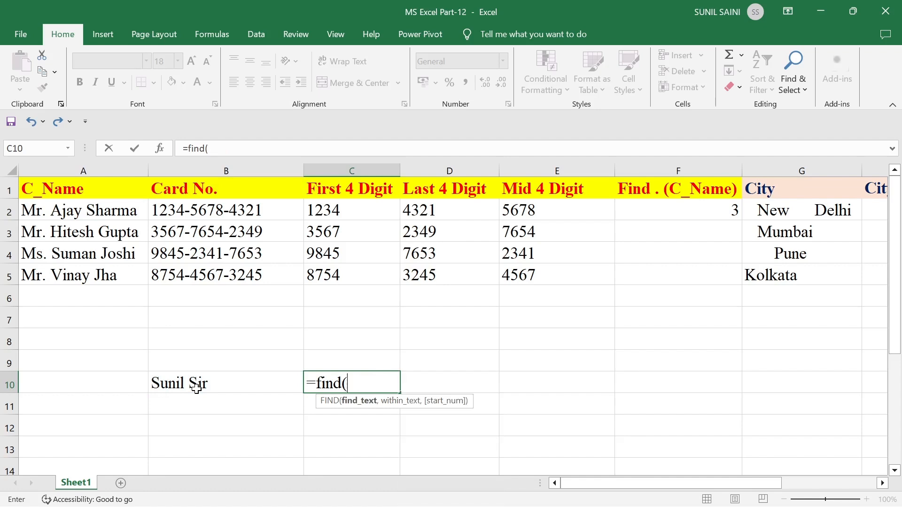
pyautogui.write('ni')
pyautogui.press('BackSpace')
pyautogui.press('BackSpace')
pyautogui.press('BackSpace')
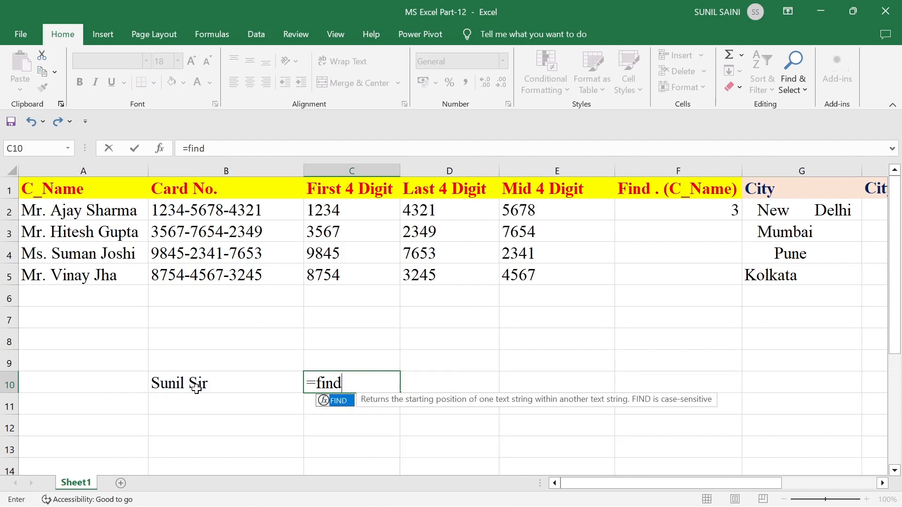
pyautogui.write('(')
pyautogui.click(192, 386)
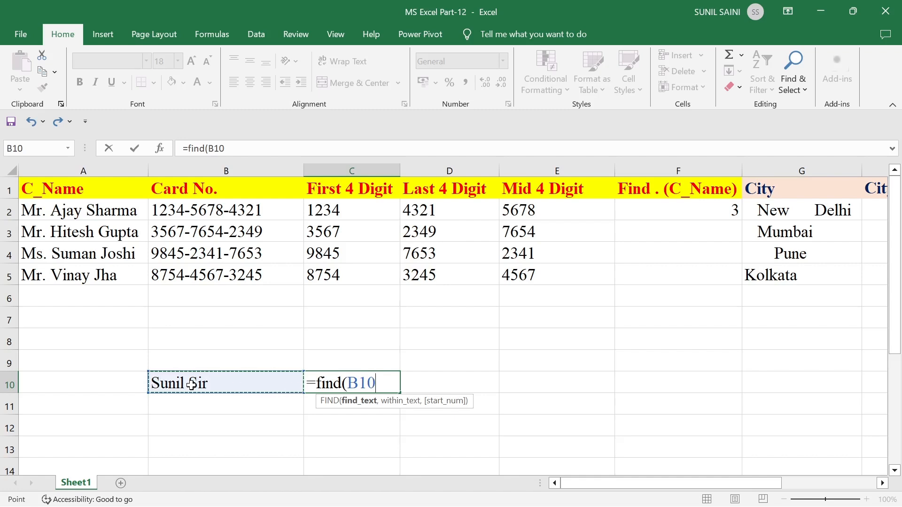
pyautogui.press('BackSpace')
pyautogui.press('BackSpace')
pyautogui.press('BackSpace')
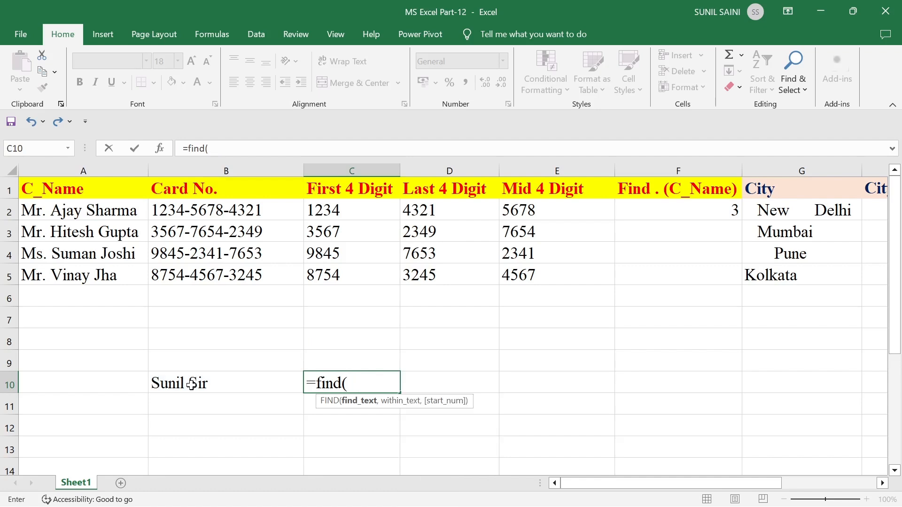
pyautogui.write('"ni",')
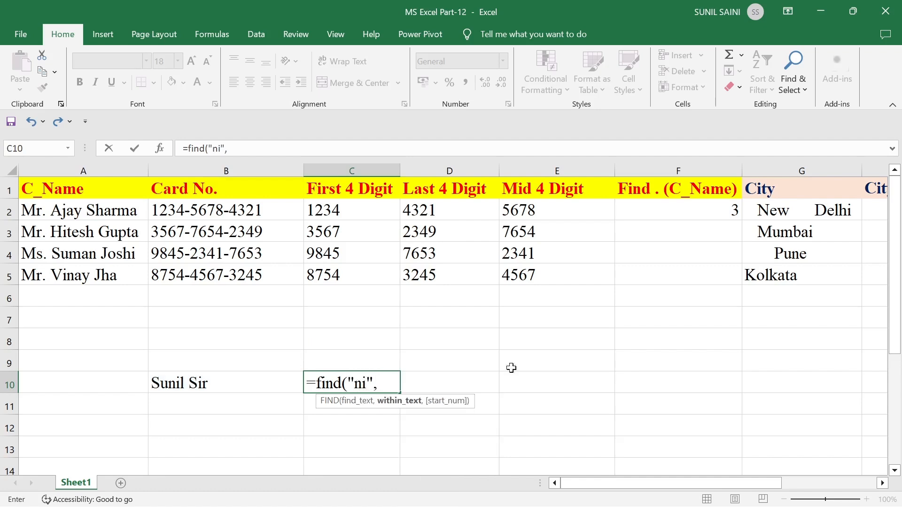
pyautogui.click(207, 383)
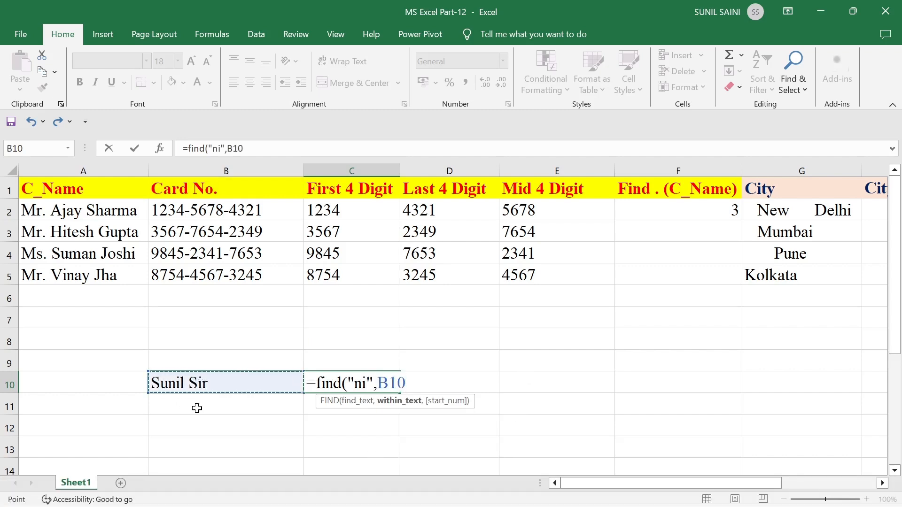
pyautogui.write(')')
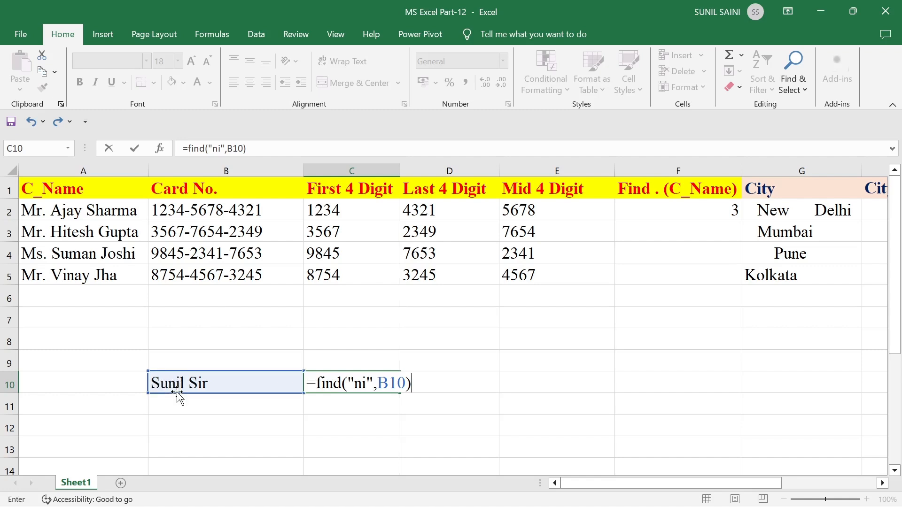
pyautogui.press('Return')
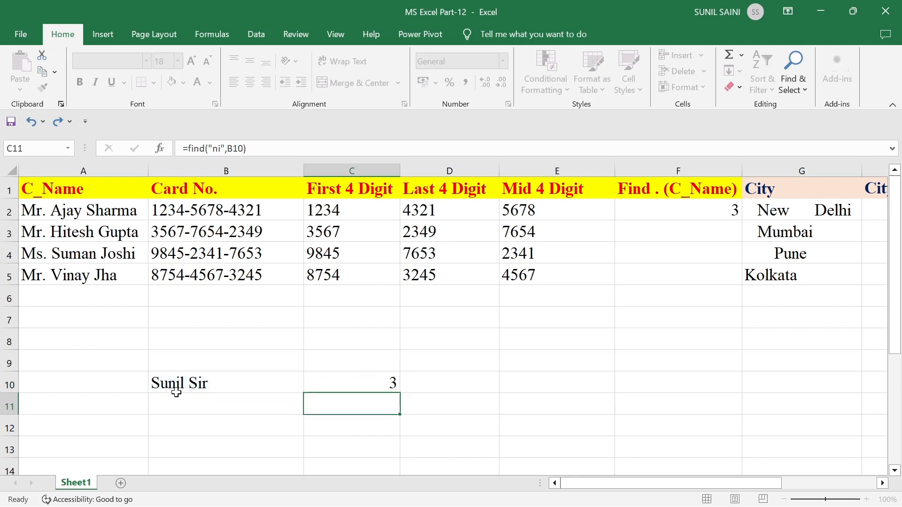
pyautogui.press('Up')
pyautogui.click(177, 390)
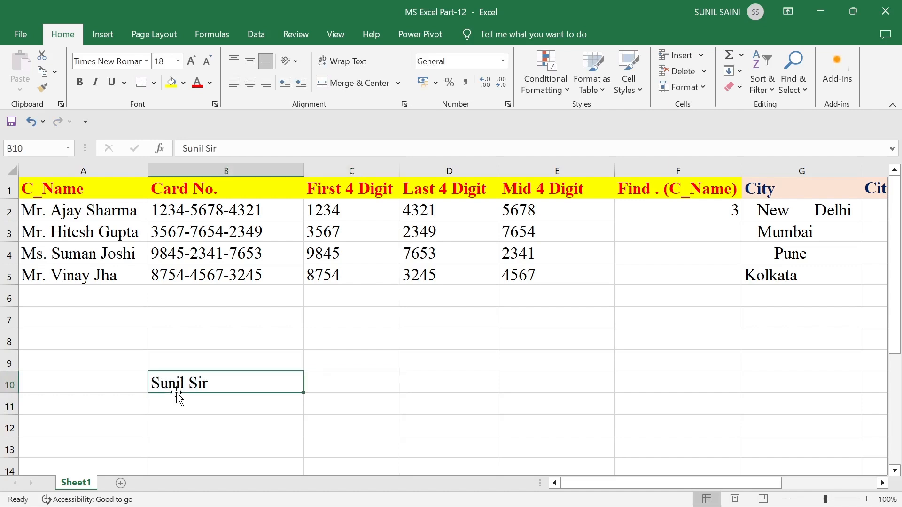
pyautogui.press('Delete')
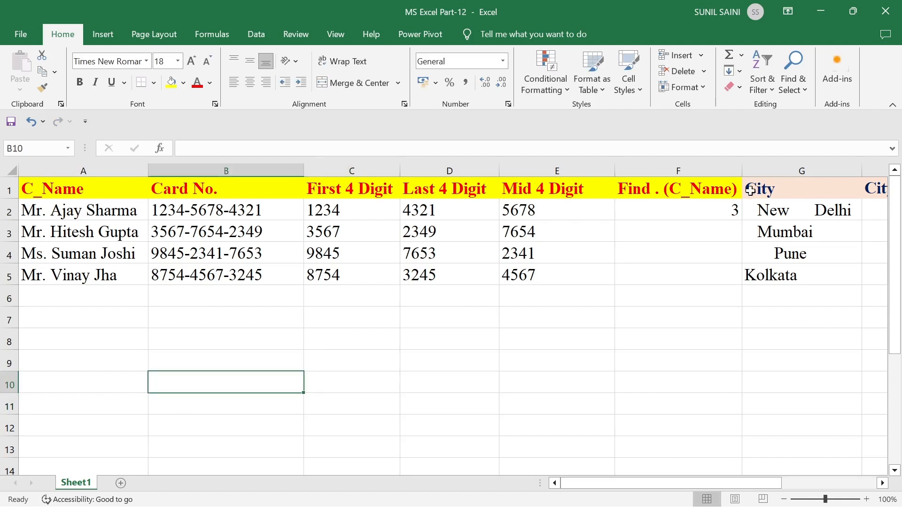
# - Fill the FIND formula from F2 down to F5
pyautogui.click(710, 209)
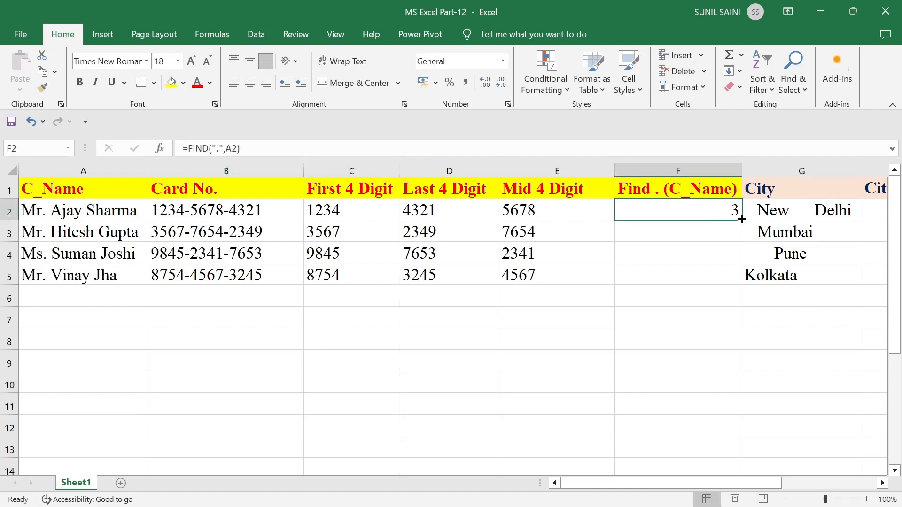
pyautogui.moveTo(741, 222); pyautogui.dragTo(744, 282)
pyautogui.click(581, 359)
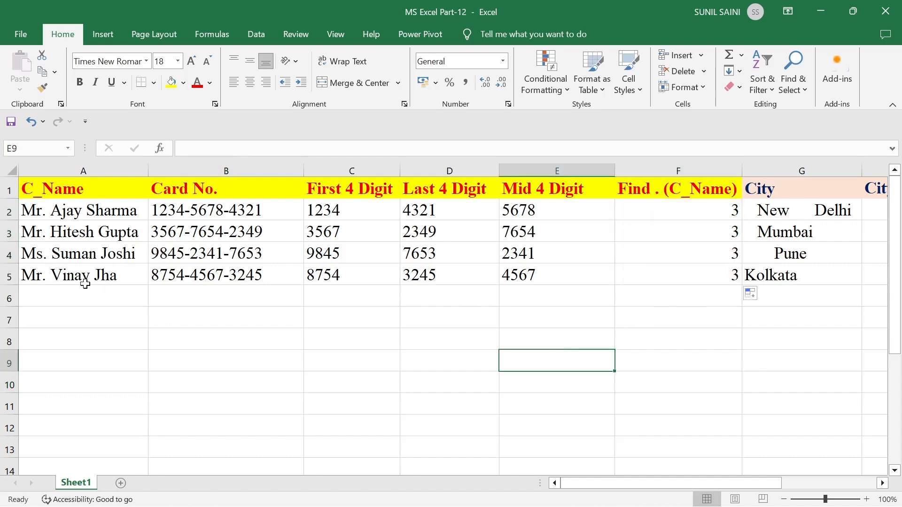
# - Make a first attempt at fixing the period in A5's title
pyautogui.doubleClick(35, 275)
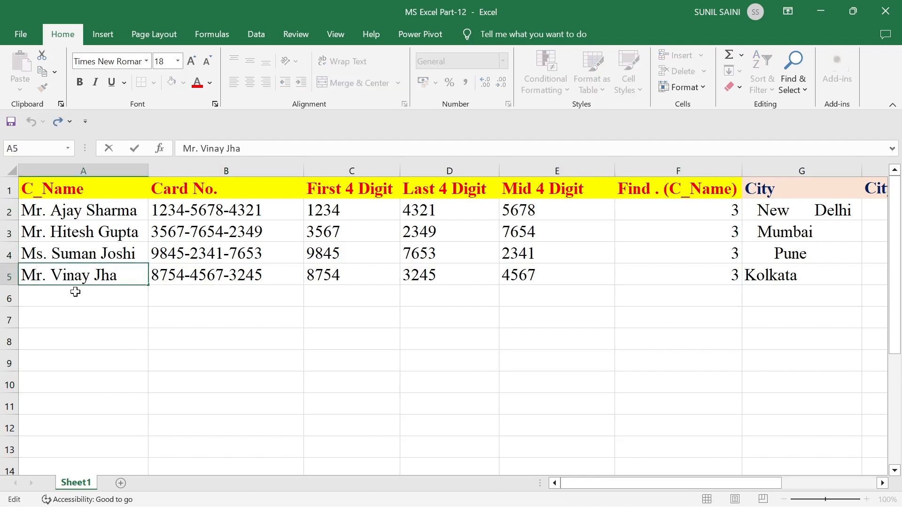
pyautogui.write('.')
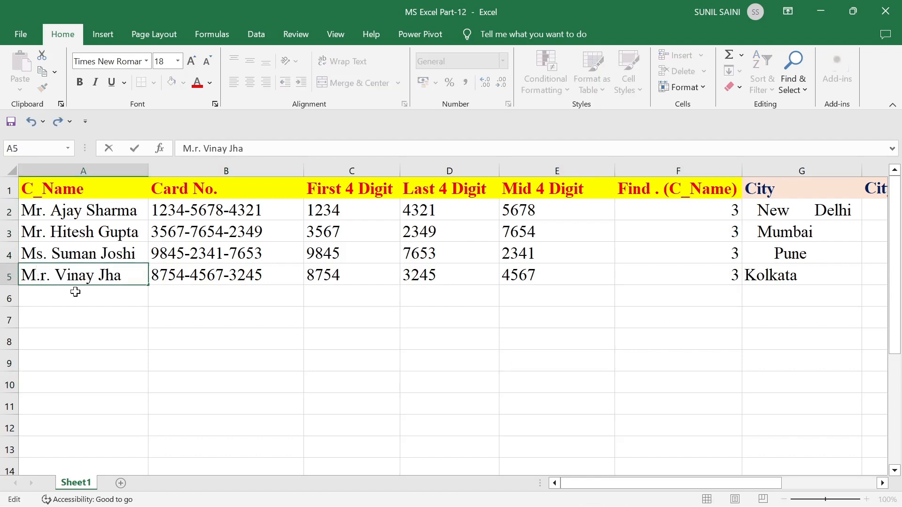
pyautogui.press('Right')
pyautogui.press('Right')
pyautogui.press('BackSpace')
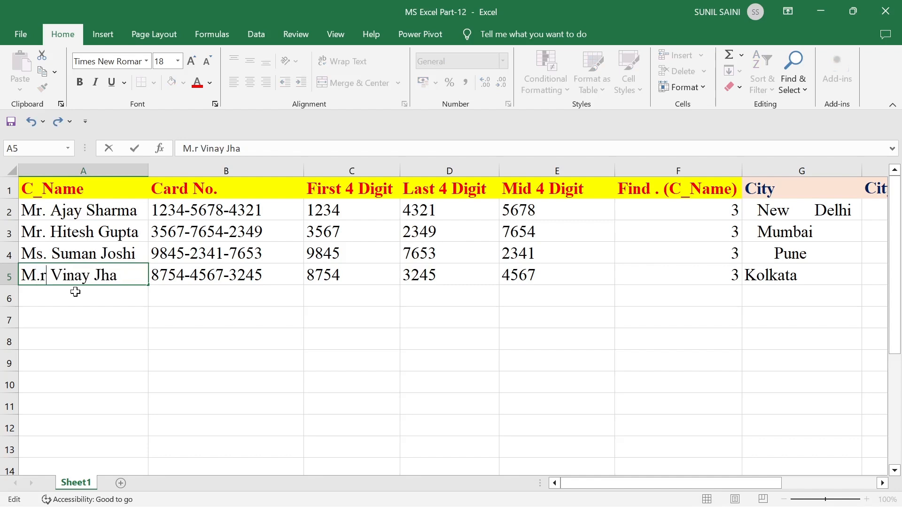
pyautogui.press('Return')
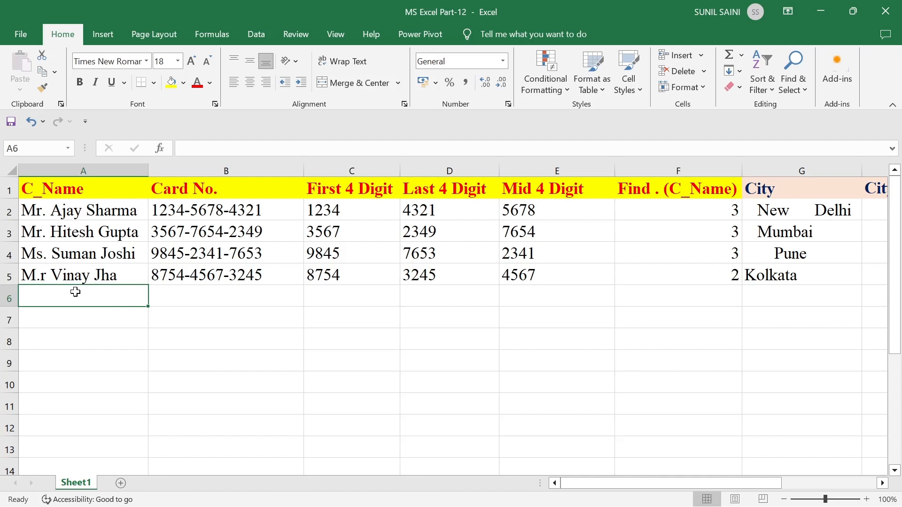
# - Move A5's misplaced period so the title reads Mr., making F5 return 3
pyautogui.press('Up')
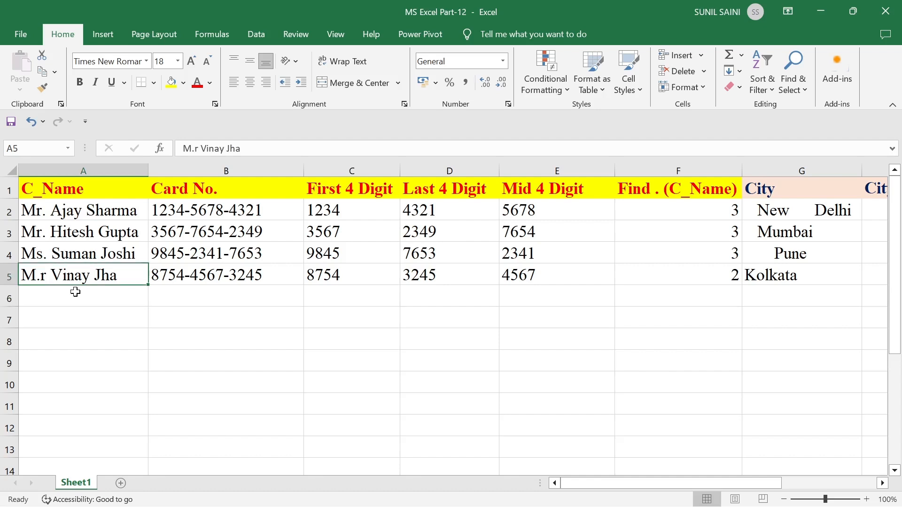
pyautogui.press('F2')
pyautogui.press('Left')
pyautogui.press('Left')
pyautogui.press('Left')
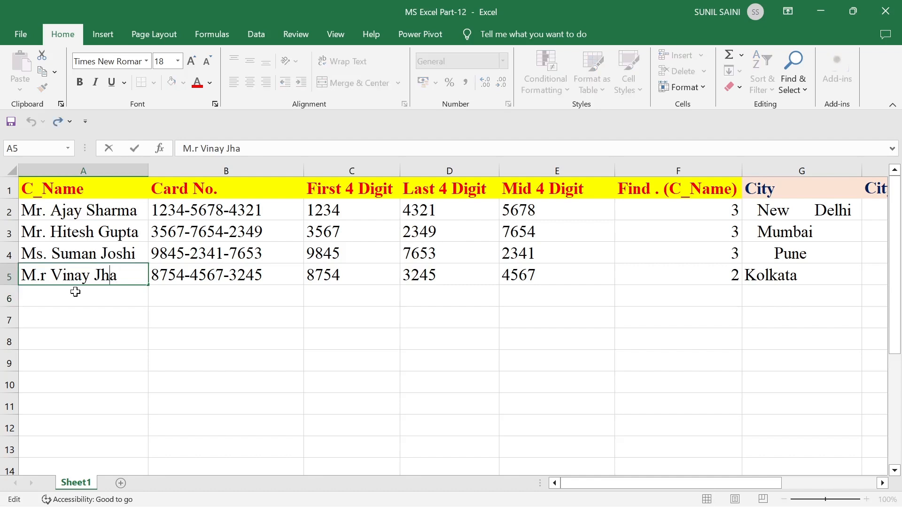
pyautogui.hotkey('ctrl', 'Left')
pyautogui.hotkey('ctrl', 'Left')
pyautogui.press('BackSpace')
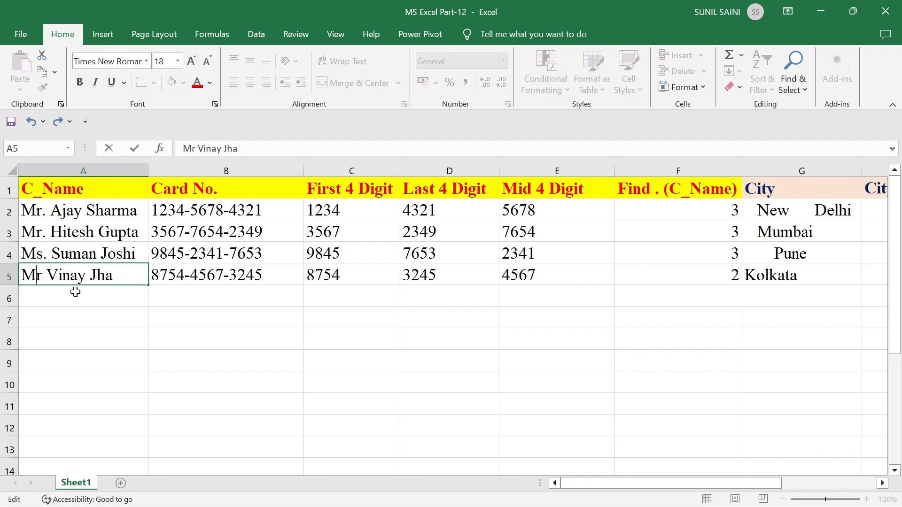
pyautogui.press('Right')
pyautogui.write('.')
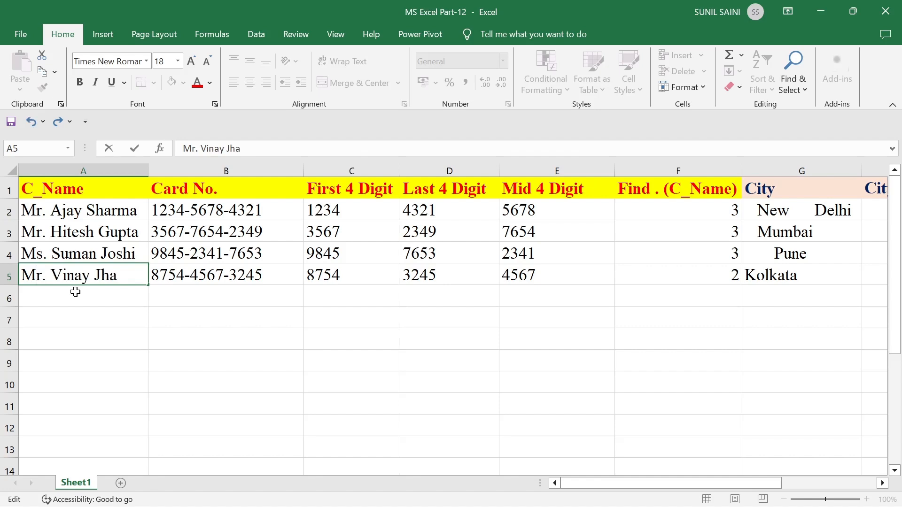
pyautogui.press('Return')
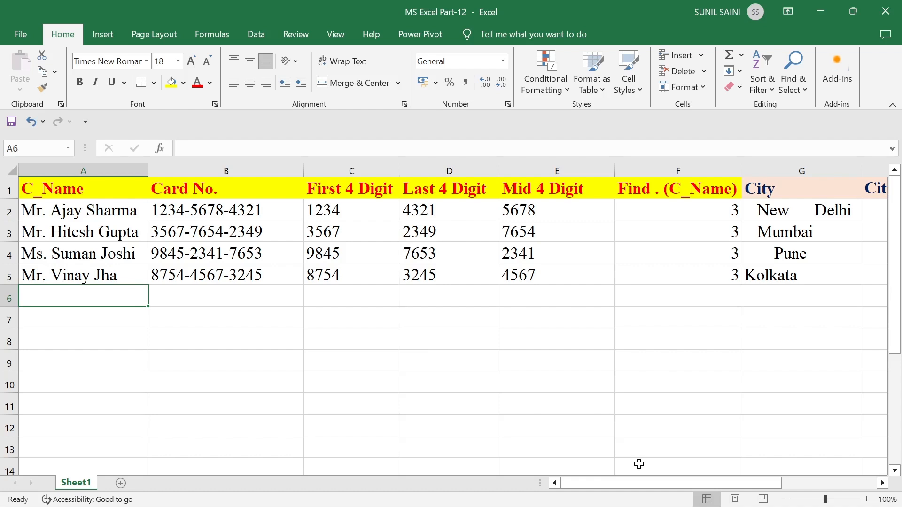
# - Enter =TRIM(G2) in H2 so it shows New Delhi without extra spaces
pyautogui.click(640, 482)
pyautogui.moveTo(640, 481); pyautogui.dragTo(666, 480)
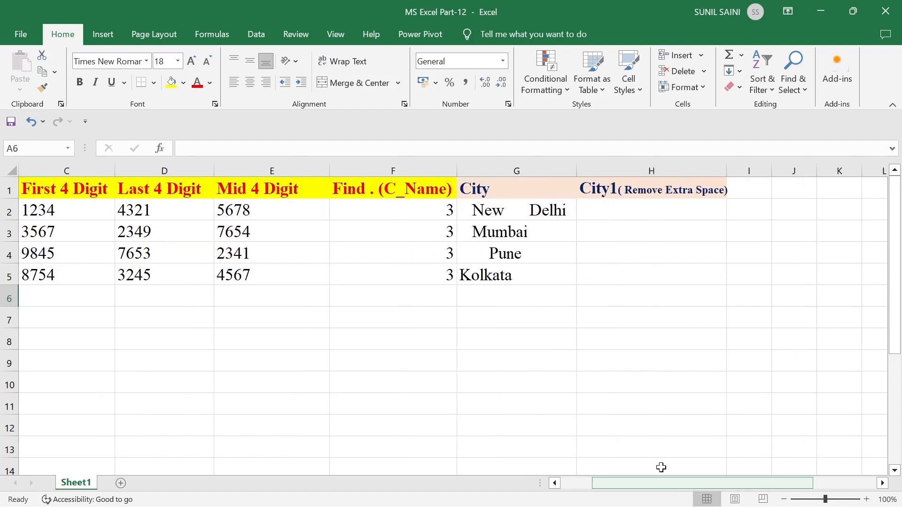
pyautogui.click(607, 209)
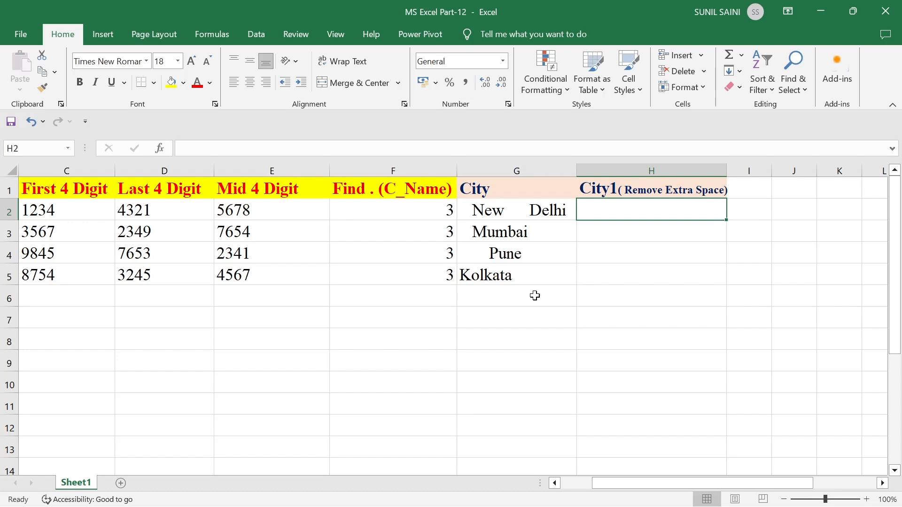
pyautogui.write('=')
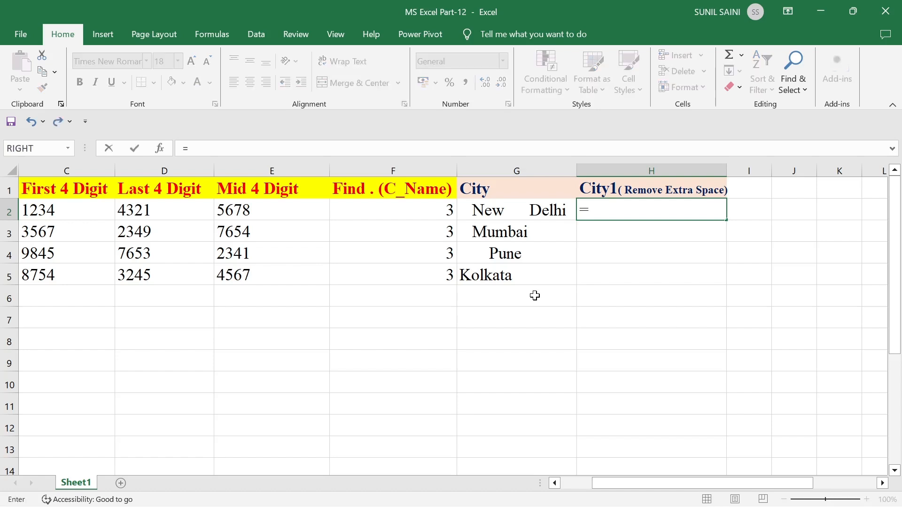
pyautogui.write('trim')
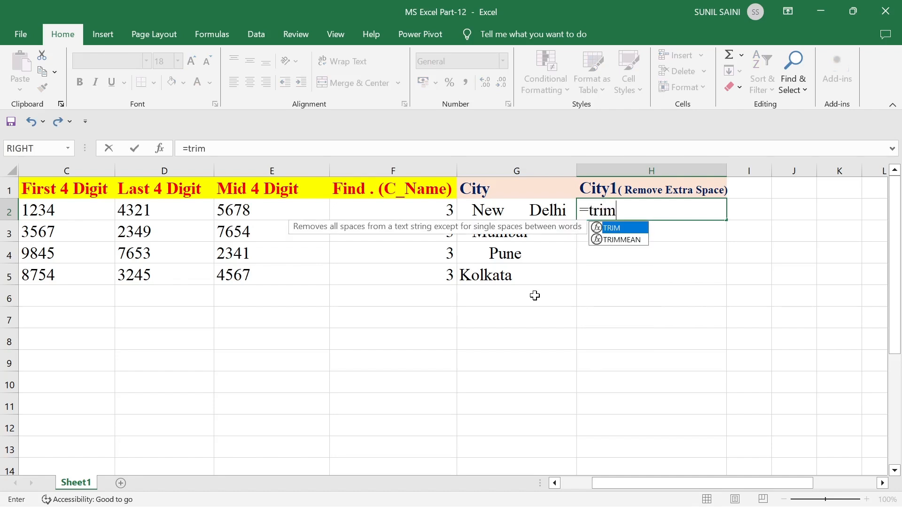
pyautogui.write('(')
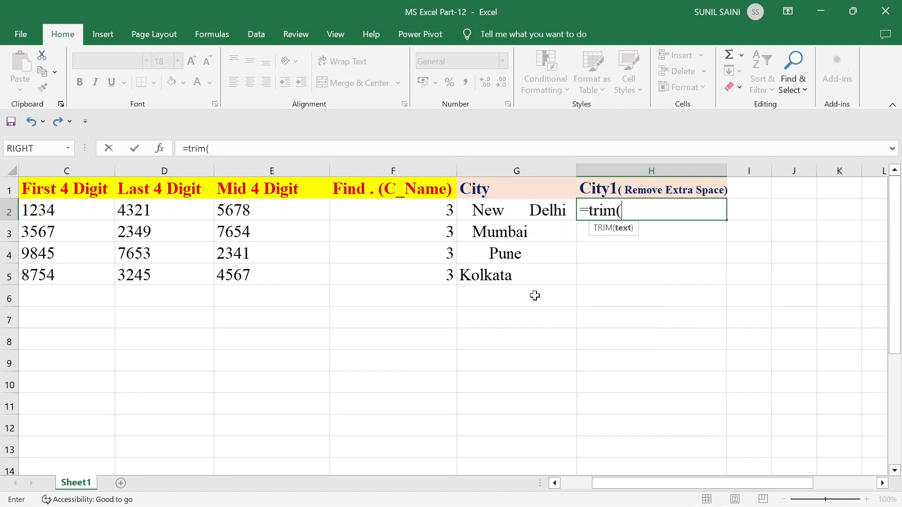
pyautogui.click(523, 208)
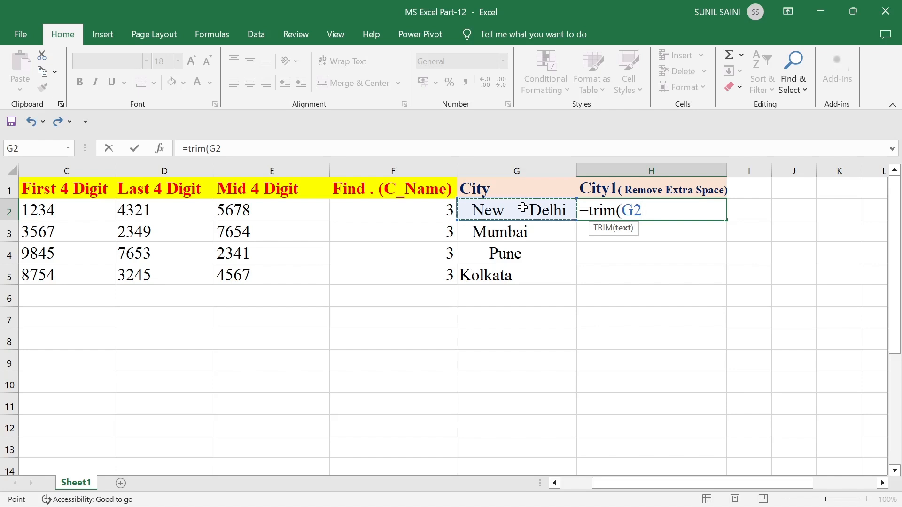
pyautogui.write(')')
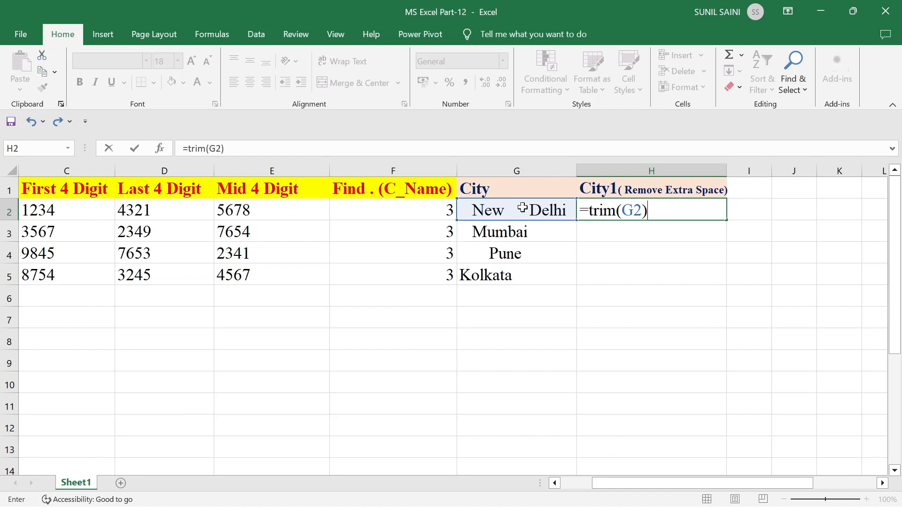
pyautogui.press('Return')
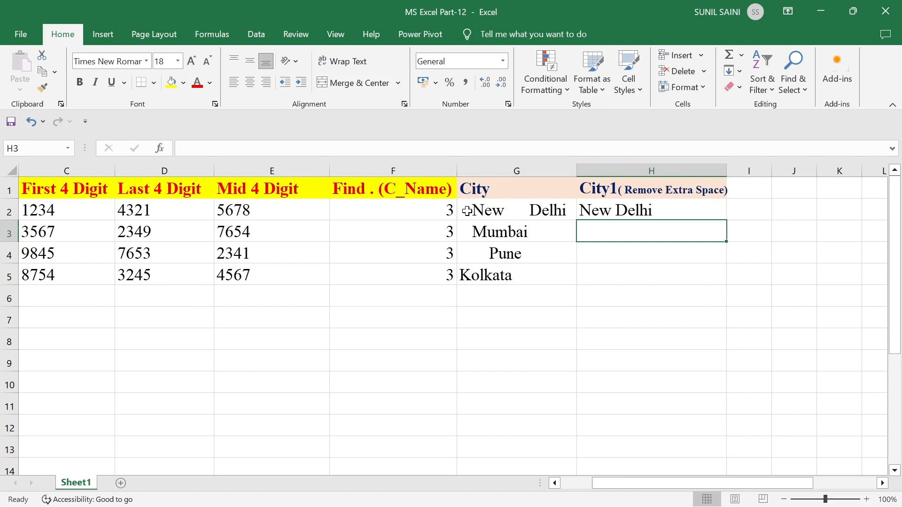
# - Widen column G so the spaced New Delhi entry fits
pyautogui.doubleClick(525, 210)
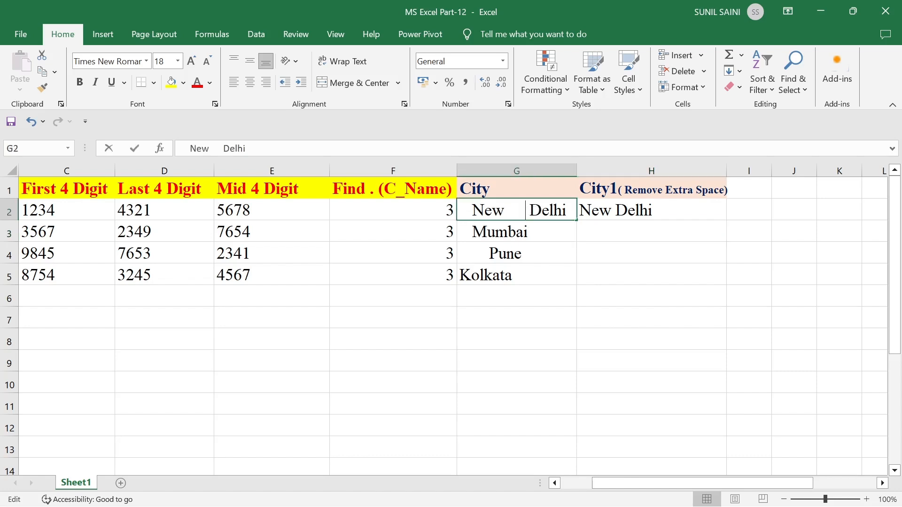
pyautogui.click(560, 284)
pyautogui.moveTo(578, 171); pyautogui.dragTo(599, 173)
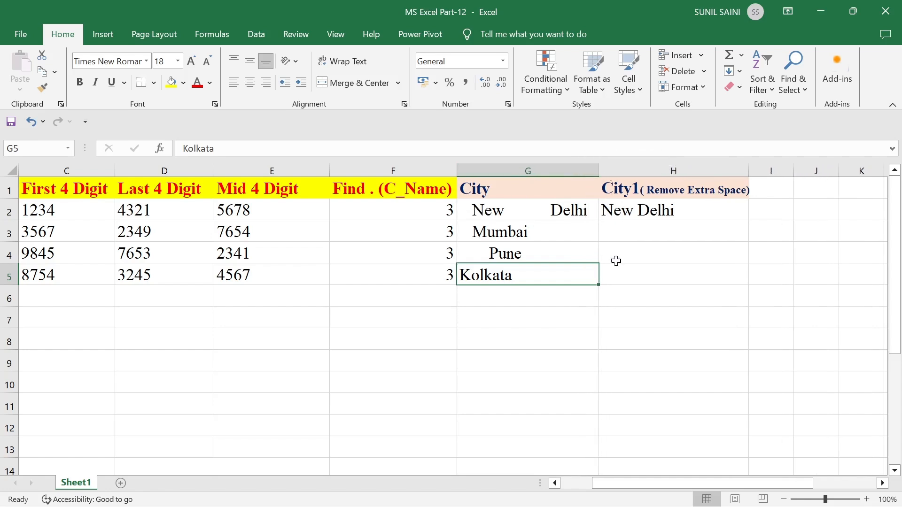
# - Fill the TRIM formula from H2 down to H5 for all four cities
pyautogui.click(622, 229)
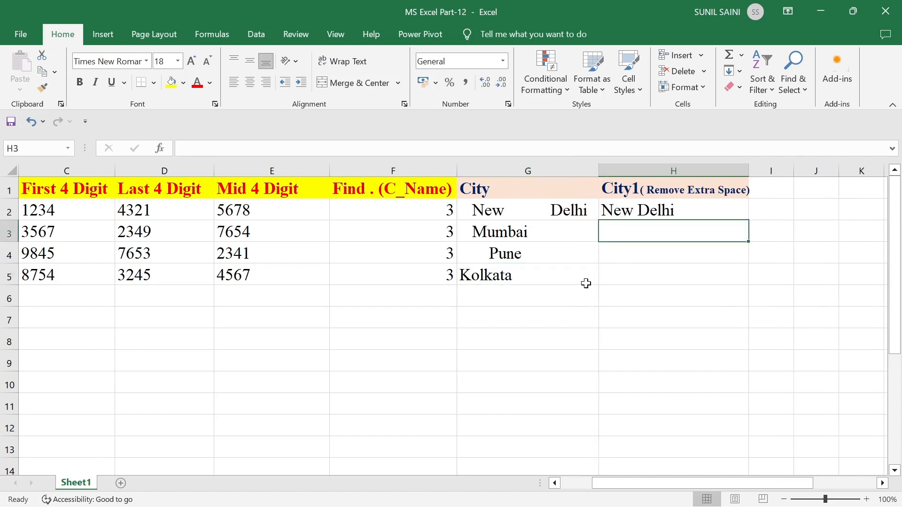
pyautogui.press('Up')
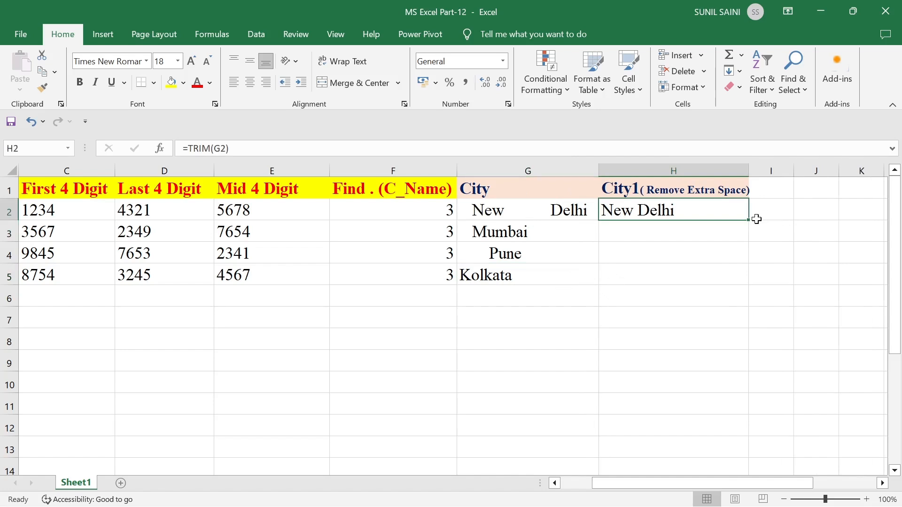
pyautogui.moveTo(749, 219); pyautogui.dragTo(747, 285)
pyautogui.click(635, 340)
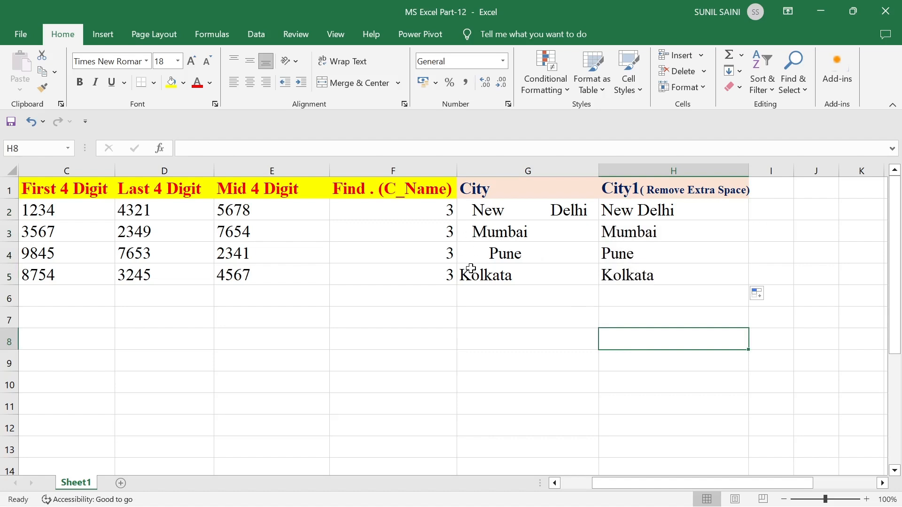
pyautogui.click(617, 275)
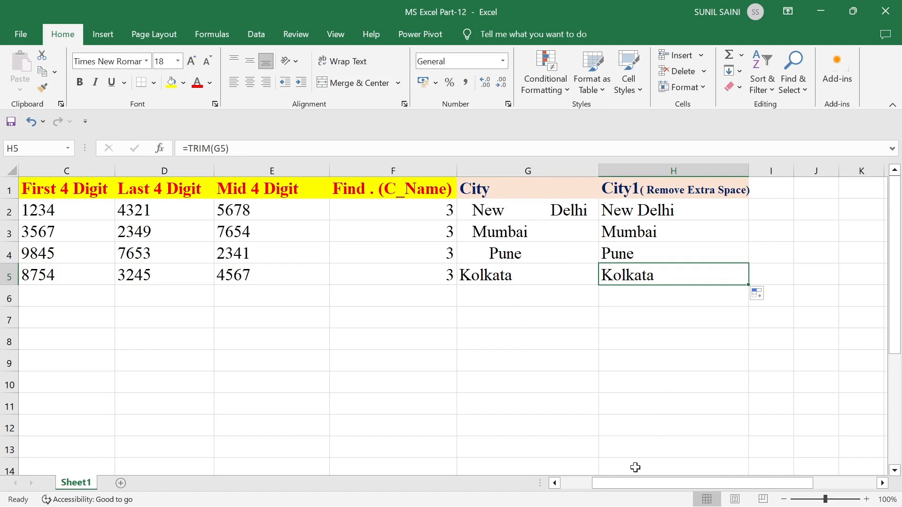
pyautogui.moveTo(628, 480); pyautogui.dragTo(596, 480)
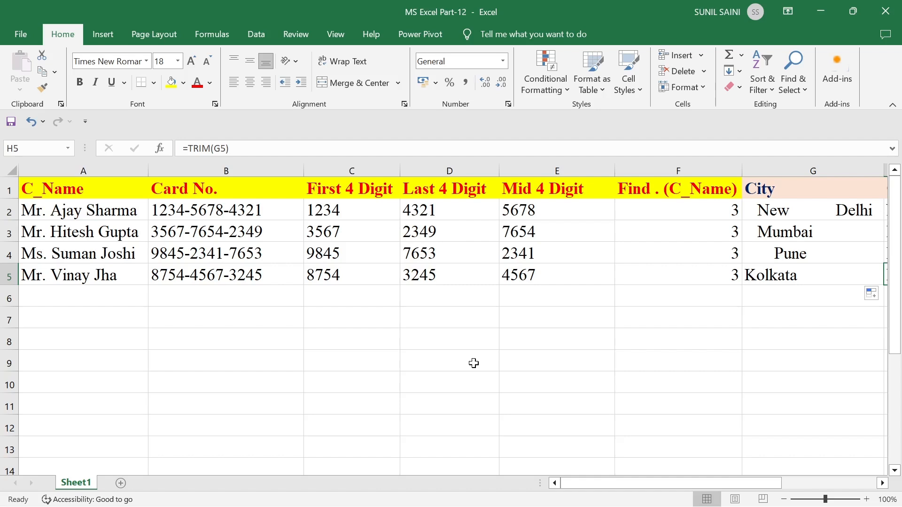
# - Enter a sample person's name followed by 'Sir' into cell F9 below the card table
pyautogui.click(633, 367)
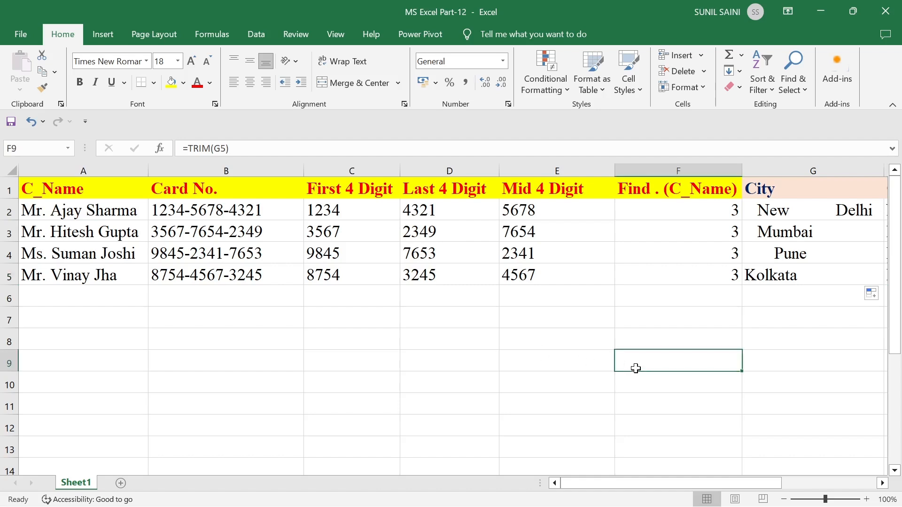
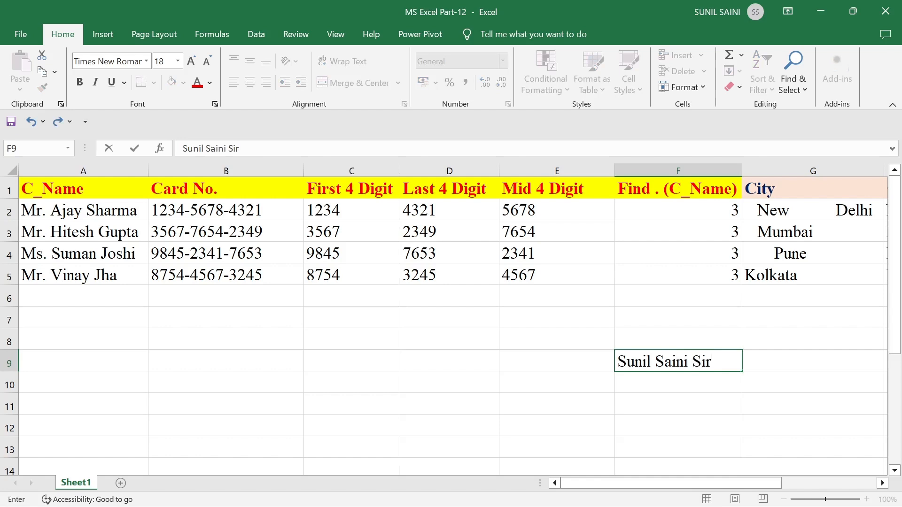
pyautogui.click(570, 374)
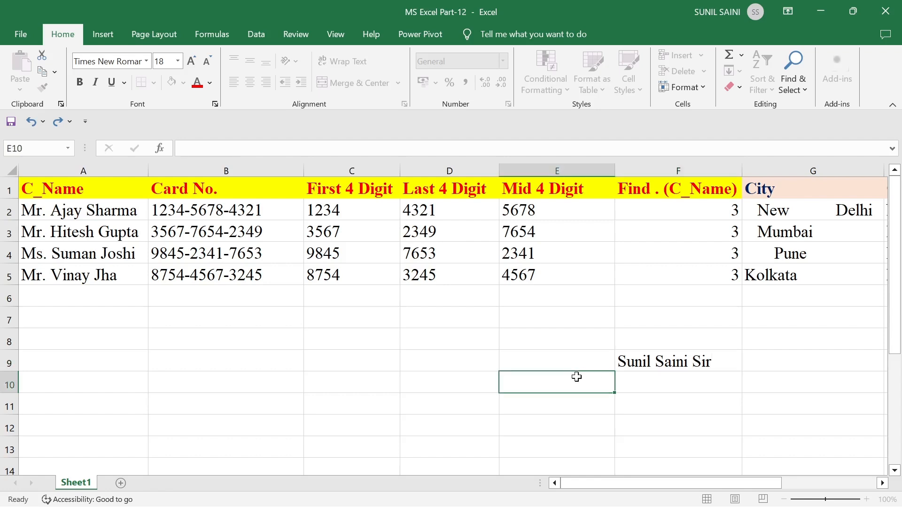